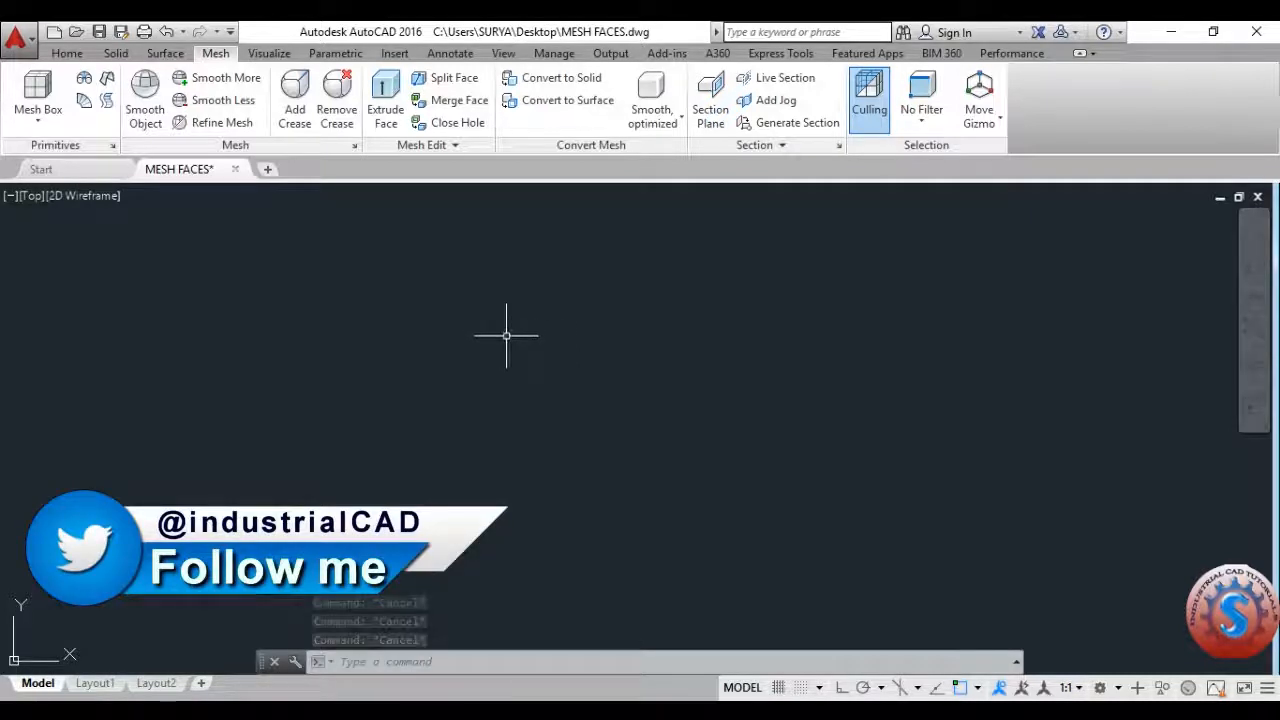
left_click(45, 122)
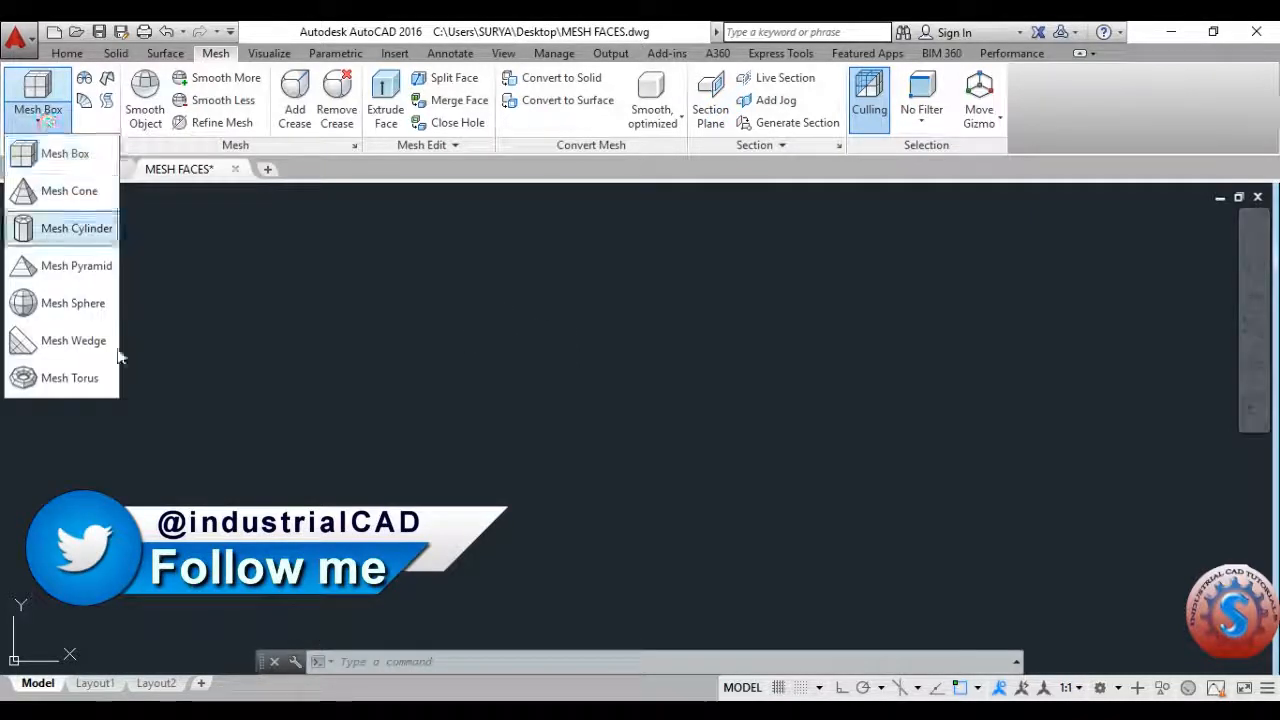
left_click(75, 306)
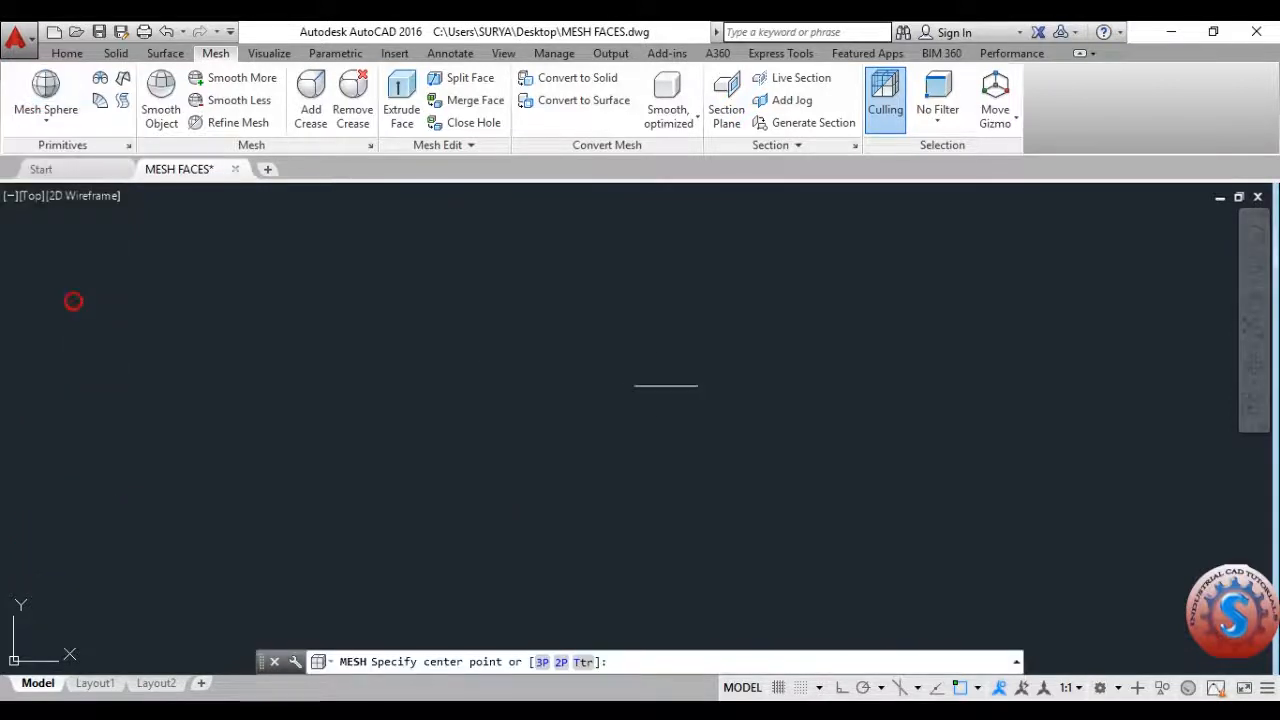
left_click(588, 387)
key("Escape")
- Set the viewport to SW Isometric and set the UCS icon to its Noorigin display option
left_click(30, 196)
left_click(75, 367)
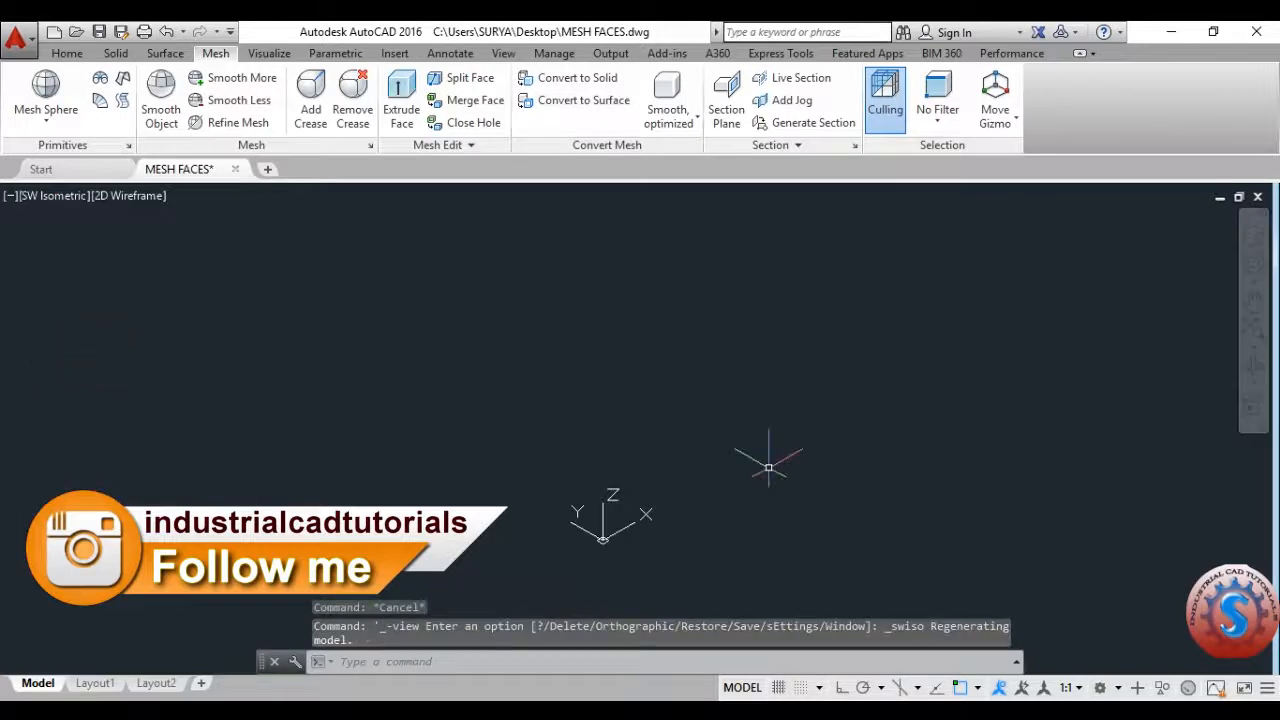
type("ucsicon")
key("Return")
type("NO")
key("Return")
key("Escape")
key("Escape")
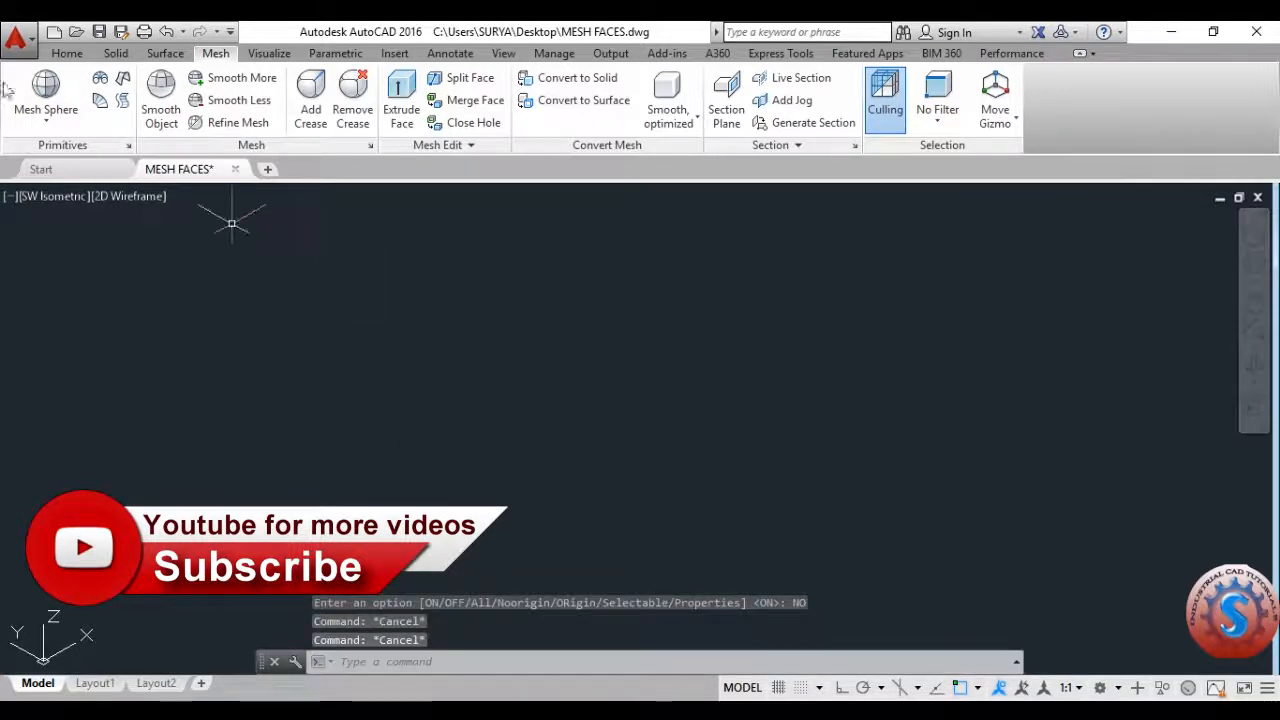
- Create a mesh sphere near the middle of the drawing area, with its centre and radius picked freehand
left_click(30, 118)
left_click(72, 303)
left_click(600, 404)
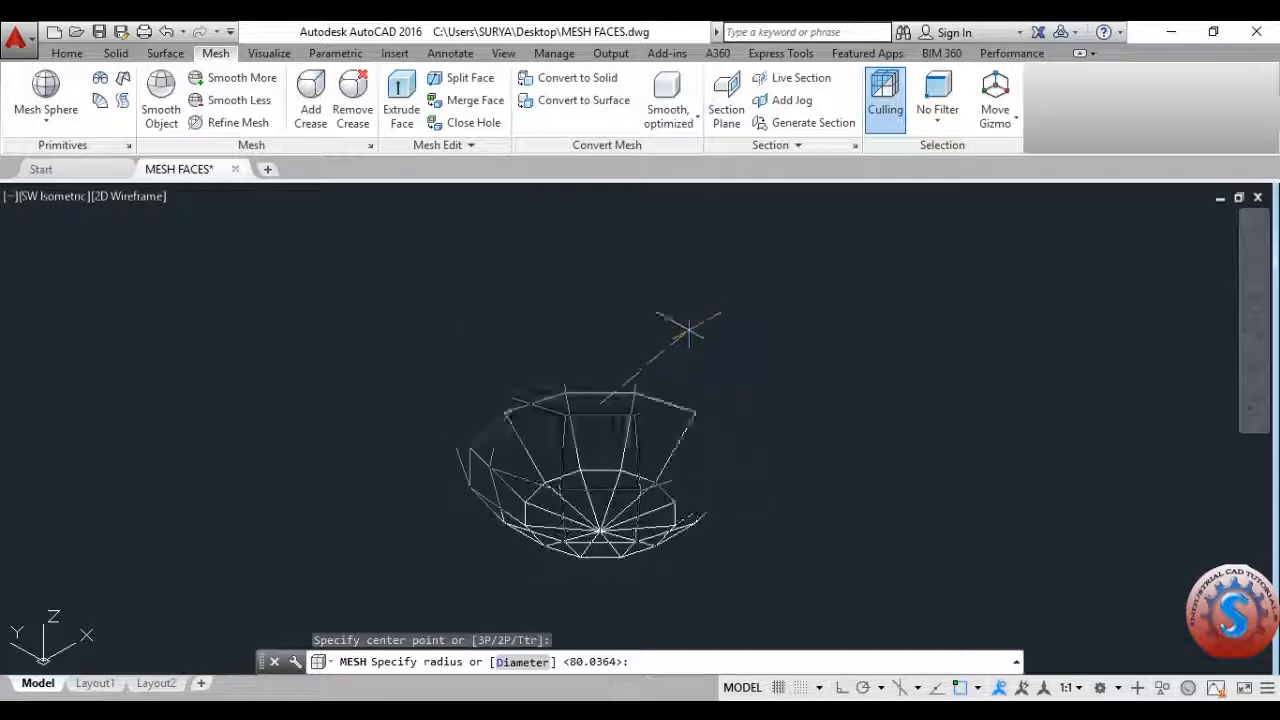
left_click(742, 342)
middle_click_drag(689, 331, 698, 375, "shift")
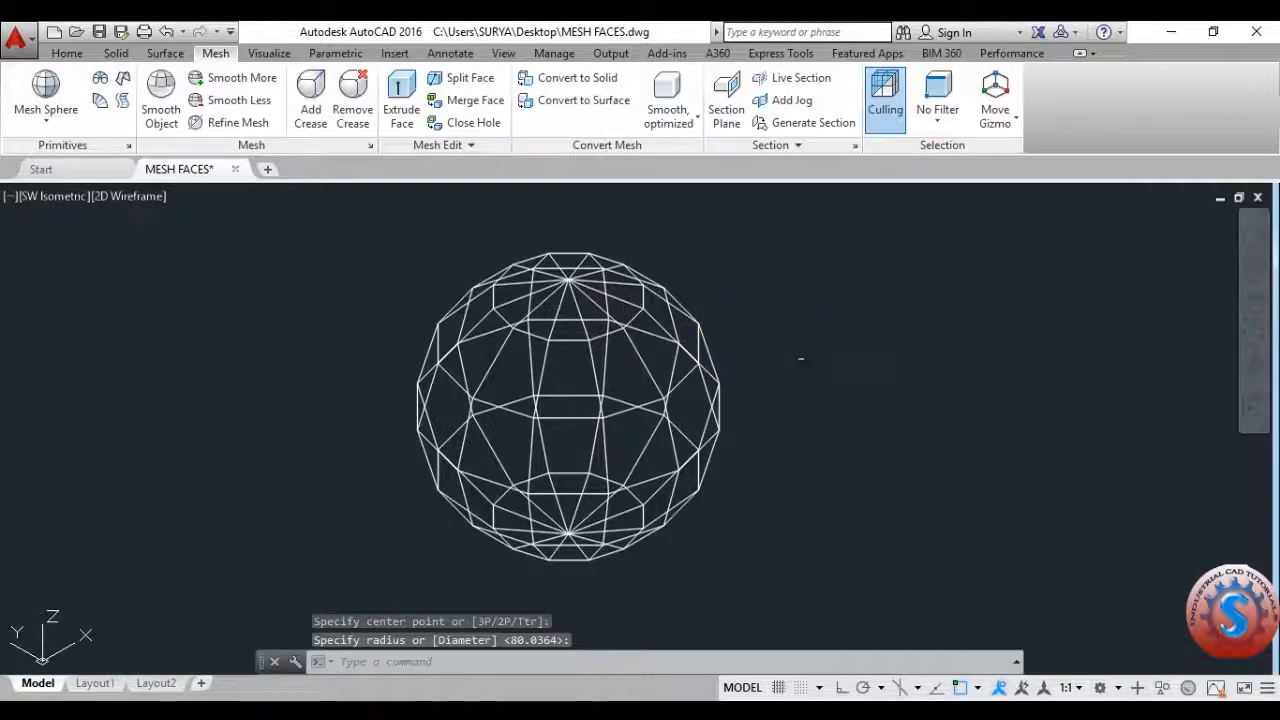
middle_click_drag(600, 406, 605, 402)
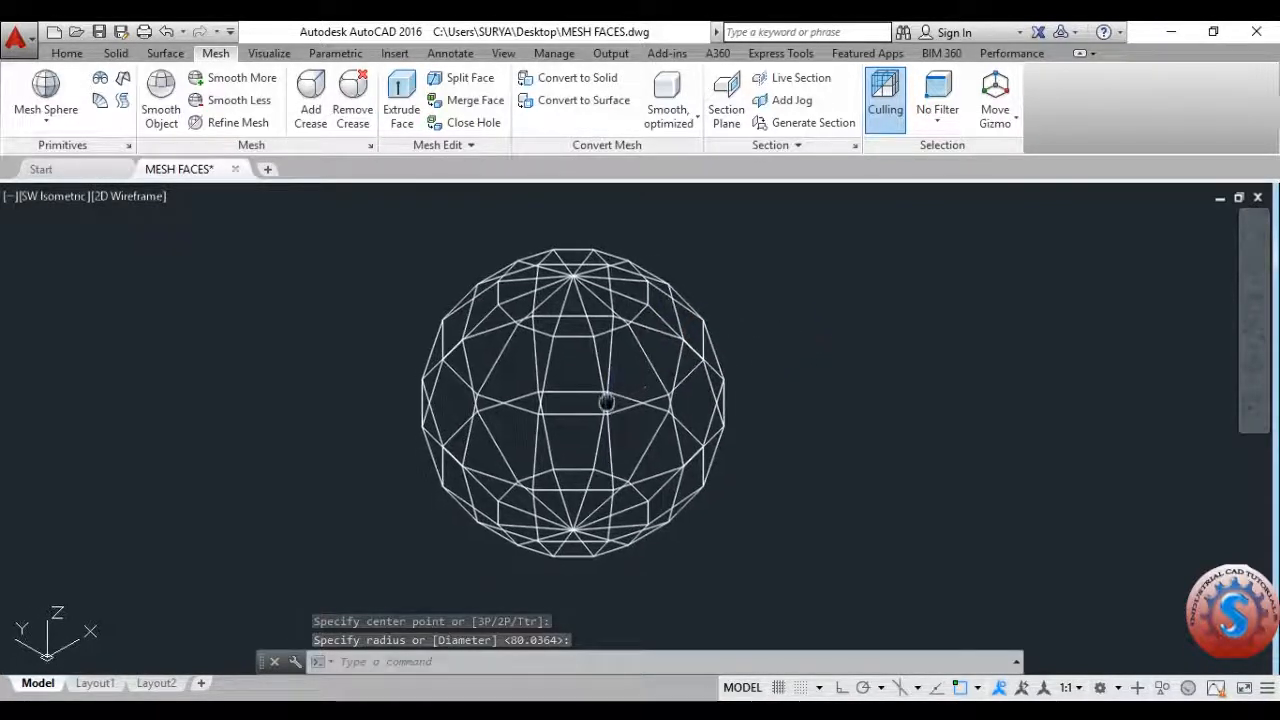
- Display the mesh sphere in the Shaded with edges visual style
left_click(138, 200)
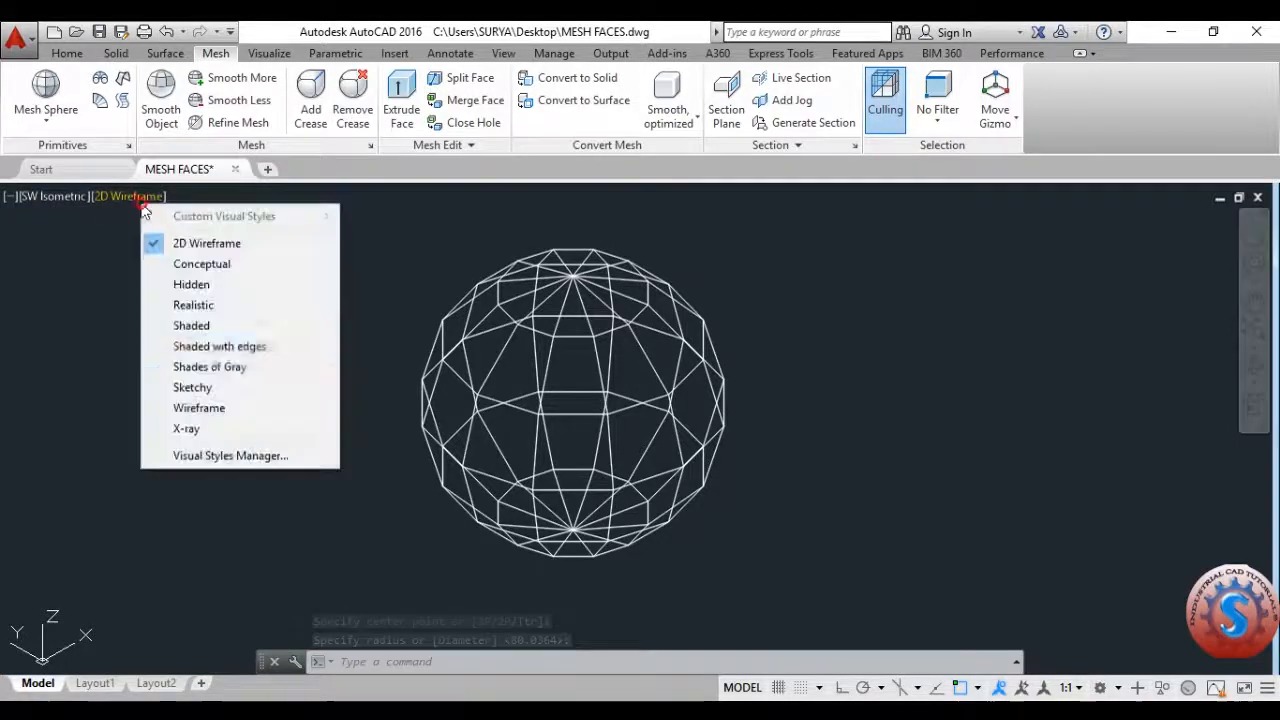
left_click(221, 343)
scroll(652, 435, "down", 4)
scroll(634, 432, "up", 4)
scroll(597, 397, "down", 1)
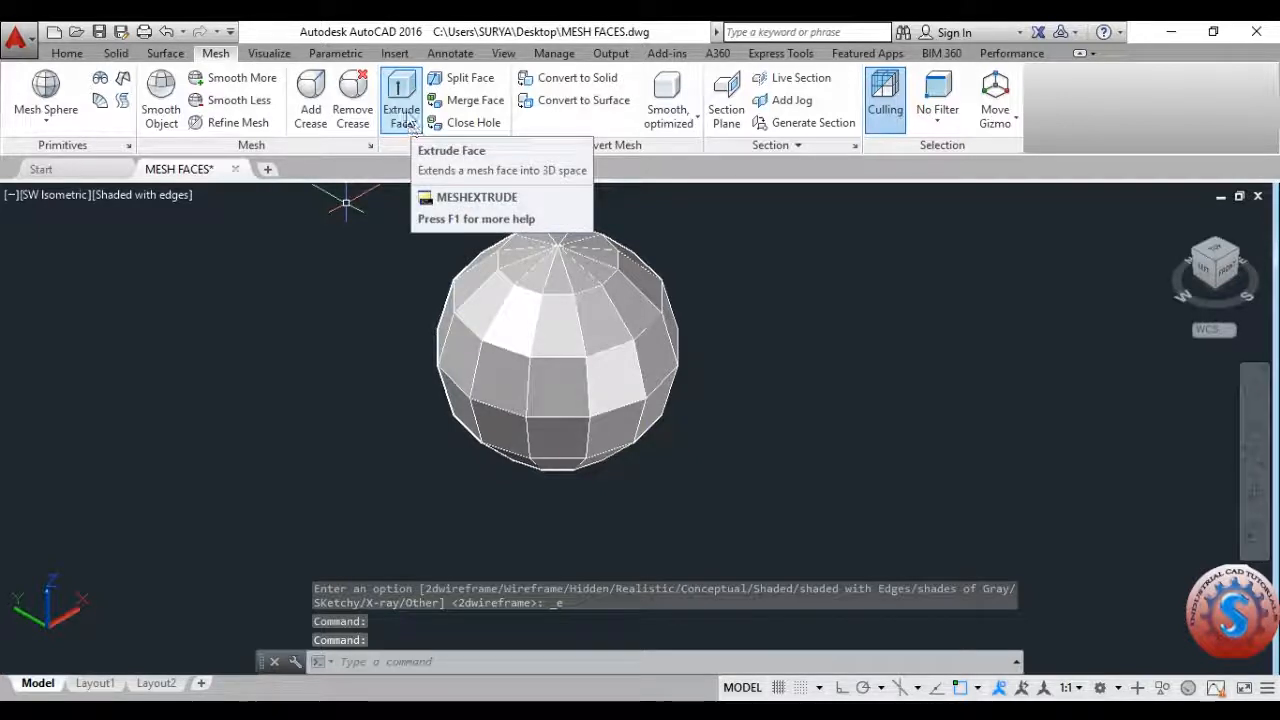
left_click(404, 112)
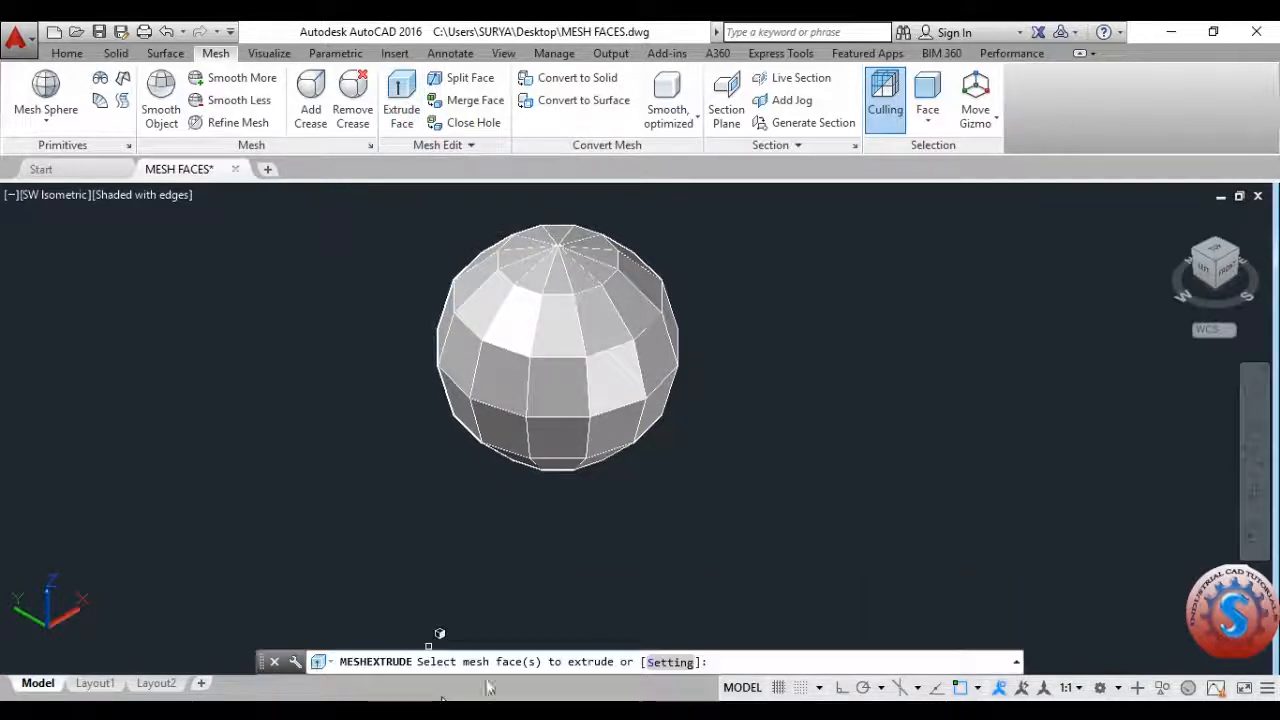
left_click(690, 663)
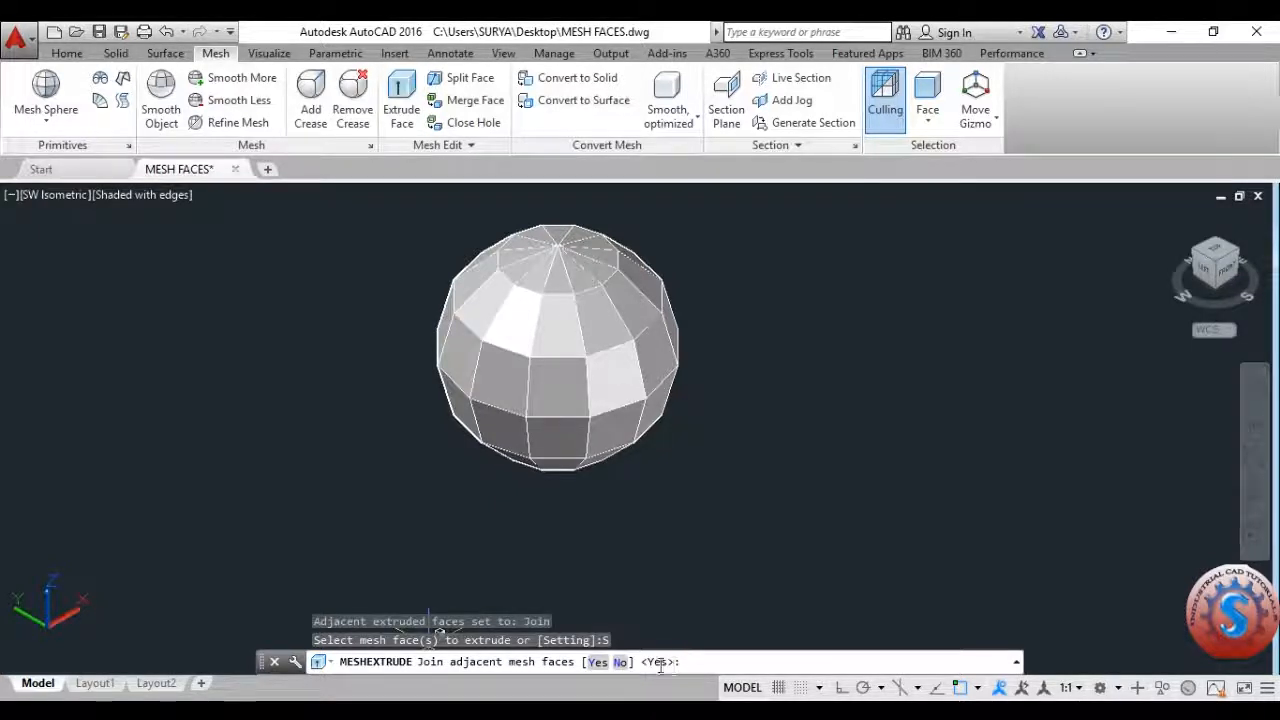
key("Escape")
key("Escape")
- Extrude the sphere's underside face left of the front centre outward by about 293 units as a first leg
left_click(405, 100)
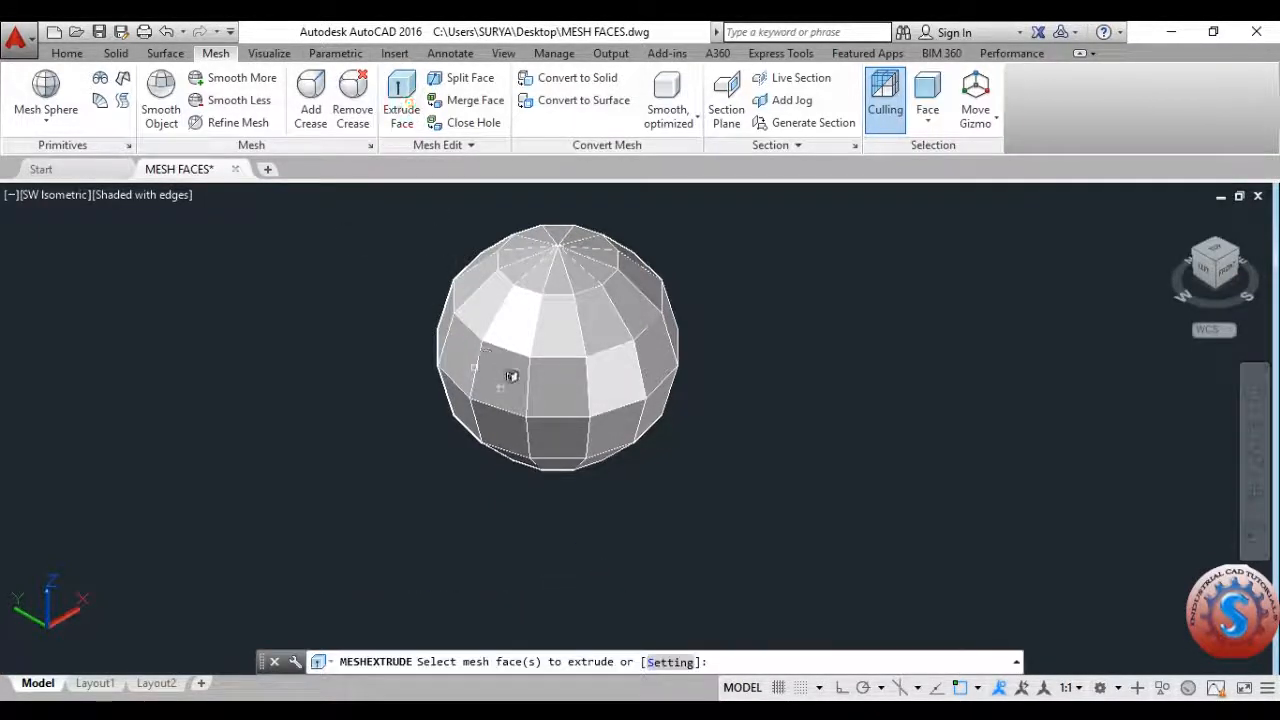
scroll(501, 424, "up", 5)
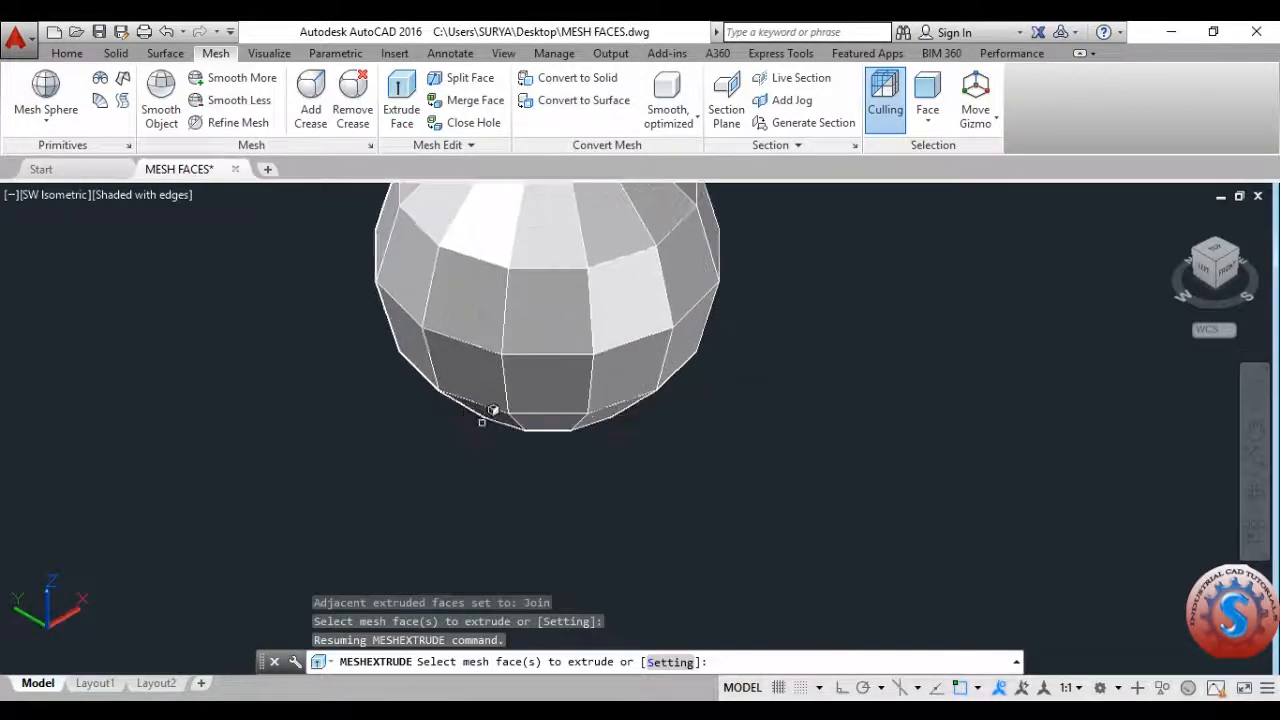
scroll(505, 393, "down", 3)
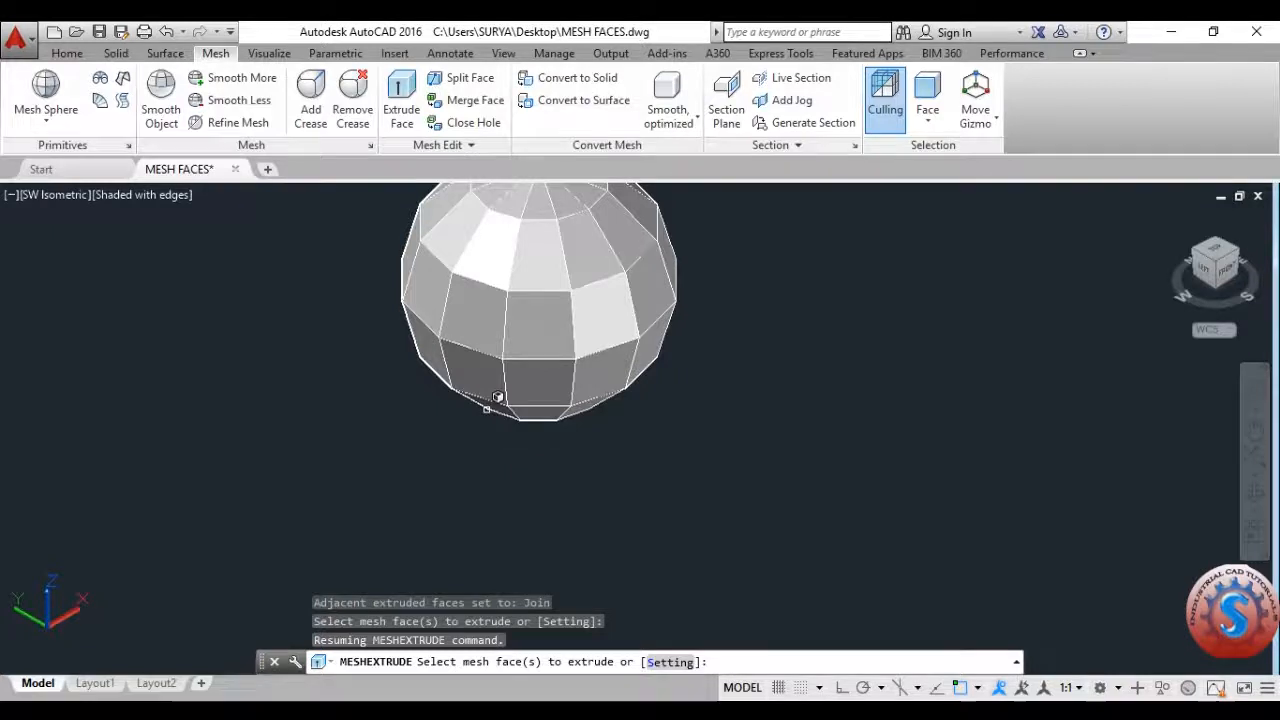
scroll(497, 397, "up", 2)
left_click(492, 400)
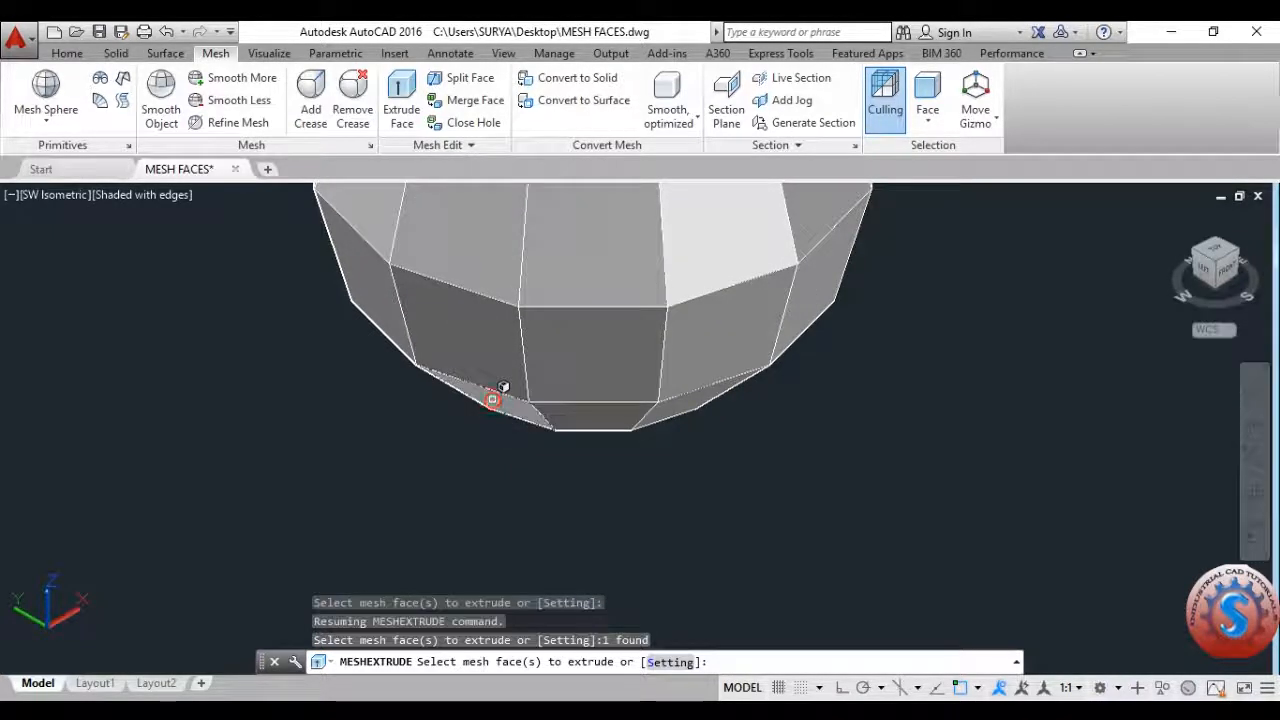
key("Return")
scroll(409, 505, "down", 3)
middle_click_drag(403, 508, 410, 450)
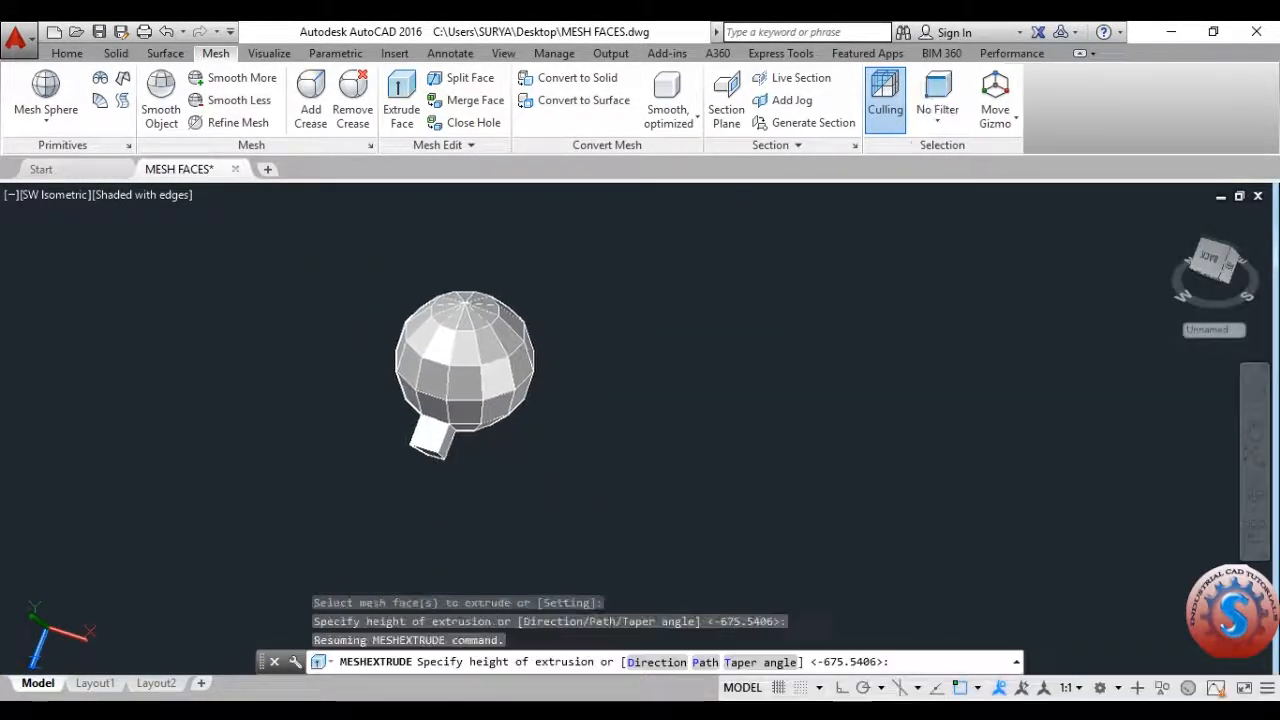
scroll(403, 472, "up", 2)
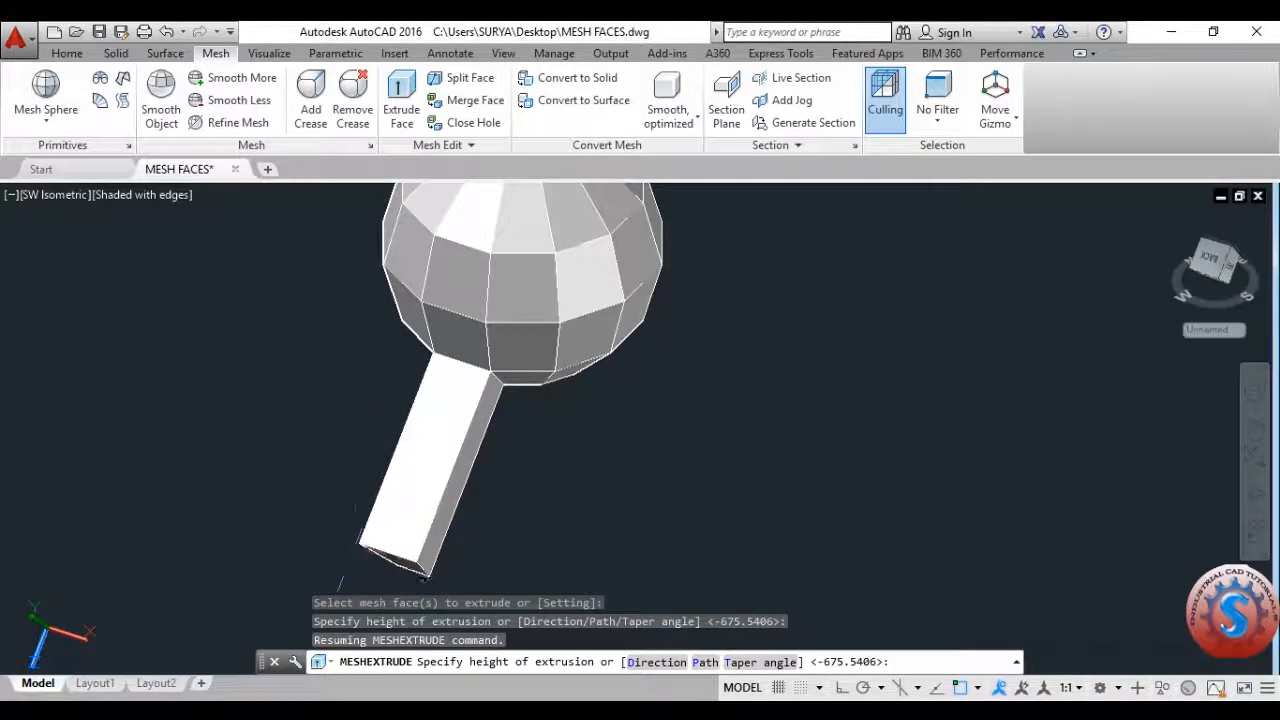
left_click(423, 575)
scroll(420, 470, "down", 2)
- Extrude the matching underside face right of the front centre outward by about 285 units as a second leg
left_click(402, 112)
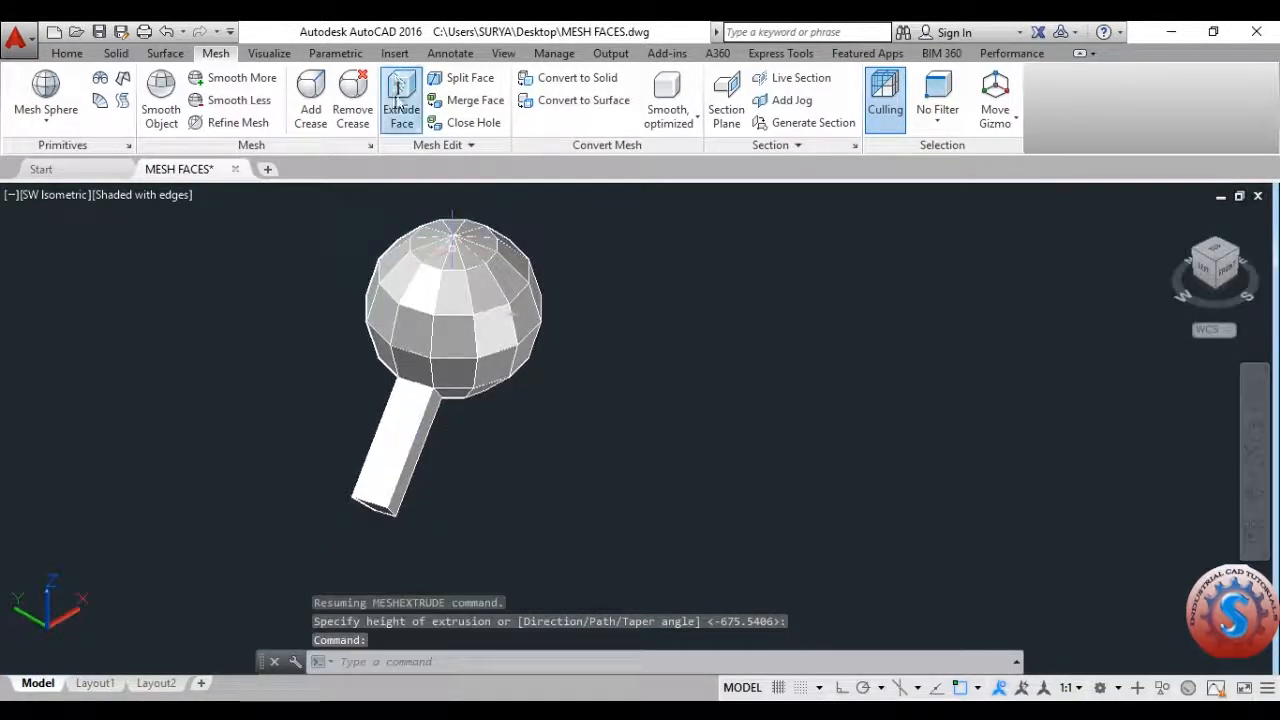
scroll(486, 423, "up", 5)
left_click(489, 331)
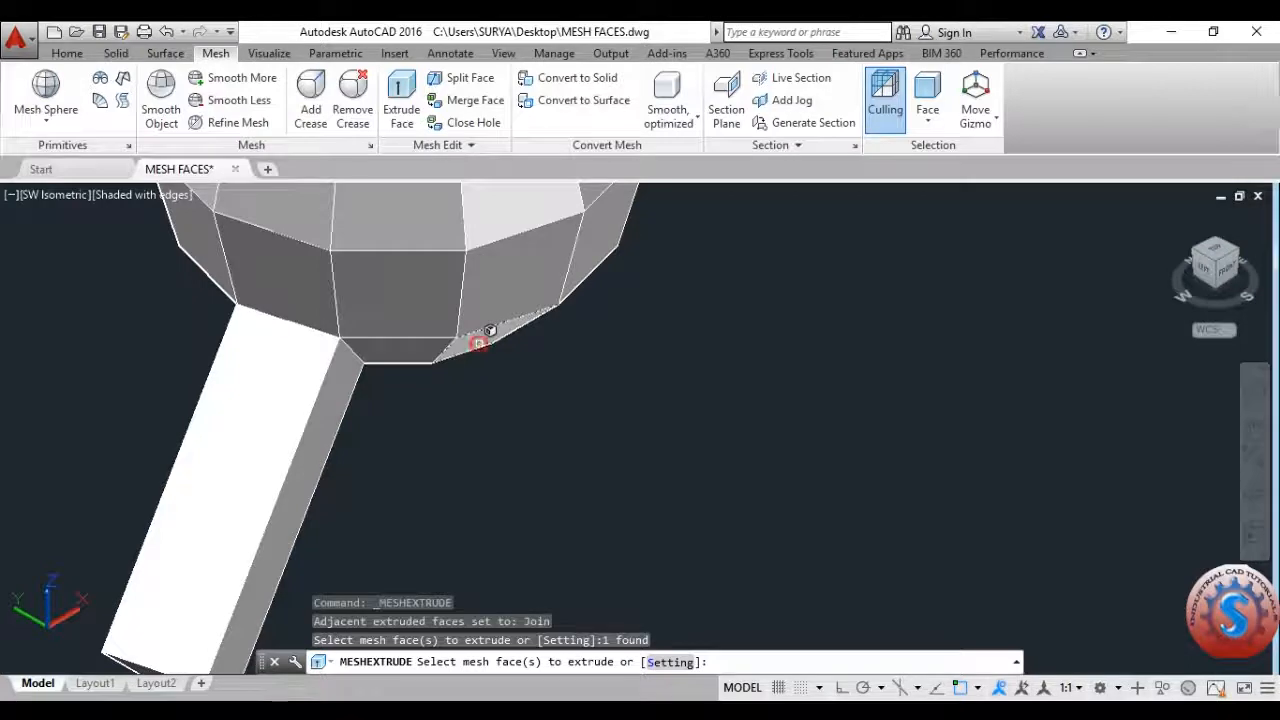
key("Return")
scroll(500, 400, "down", 4)
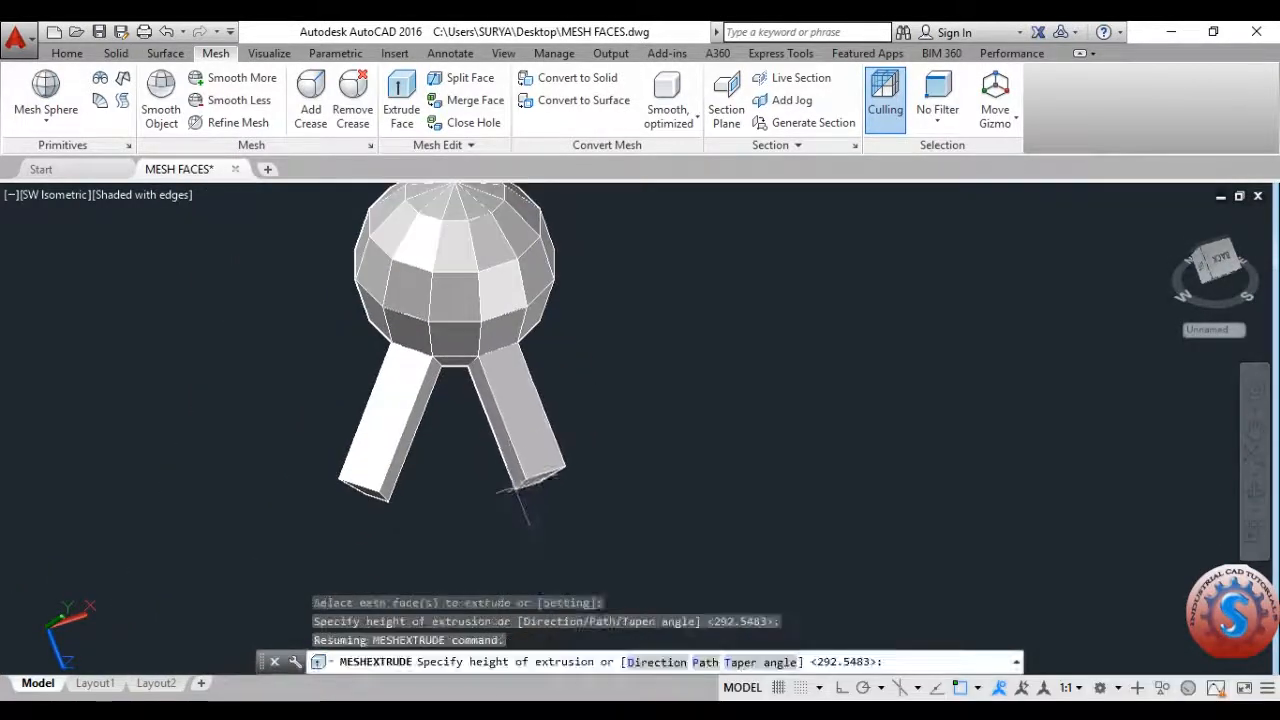
left_click(515, 491)
scroll(606, 394, "down", 2)
middle_click_drag(606, 380, 642, 393)
key("Escape")
key("Escape")
scroll(652, 404, "up", 2)
- Extrude a lower face on the rear side of the sphere outward as a third leg, about as long as the front ones
type("3DFORBIT")
key("Return")
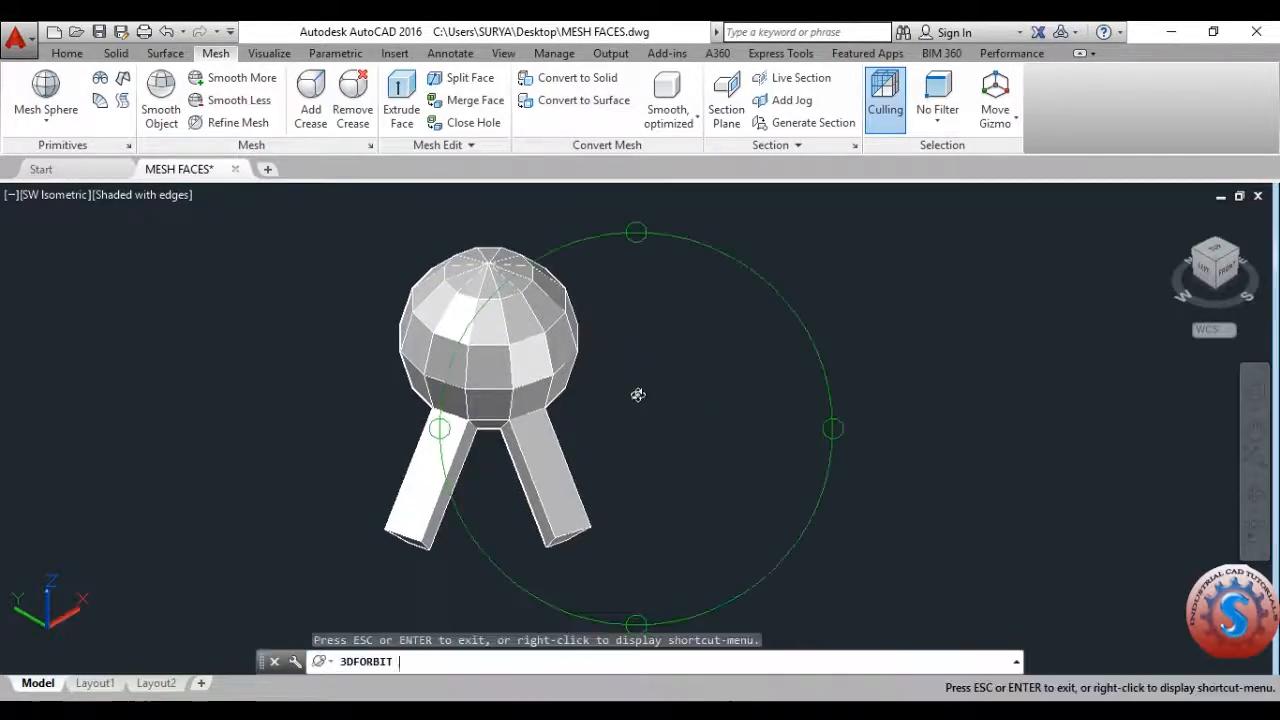
left_click_drag(637, 398, 609, 520)
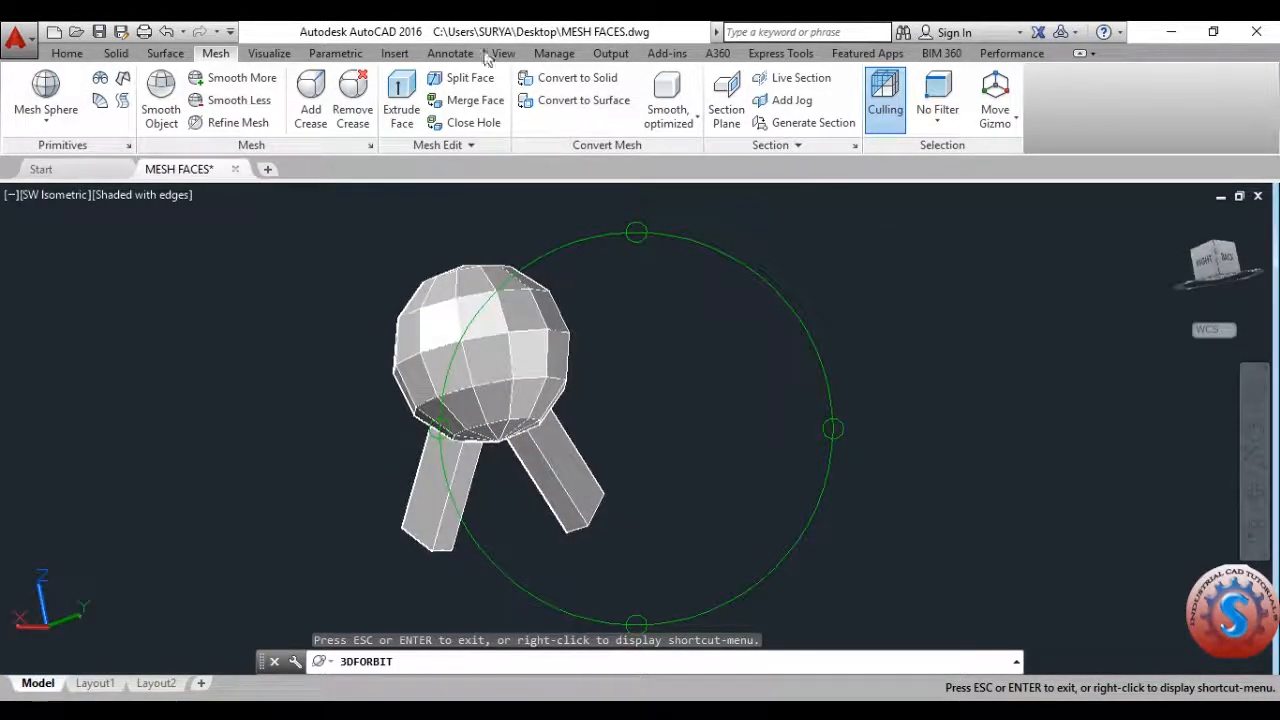
left_click(398, 95)
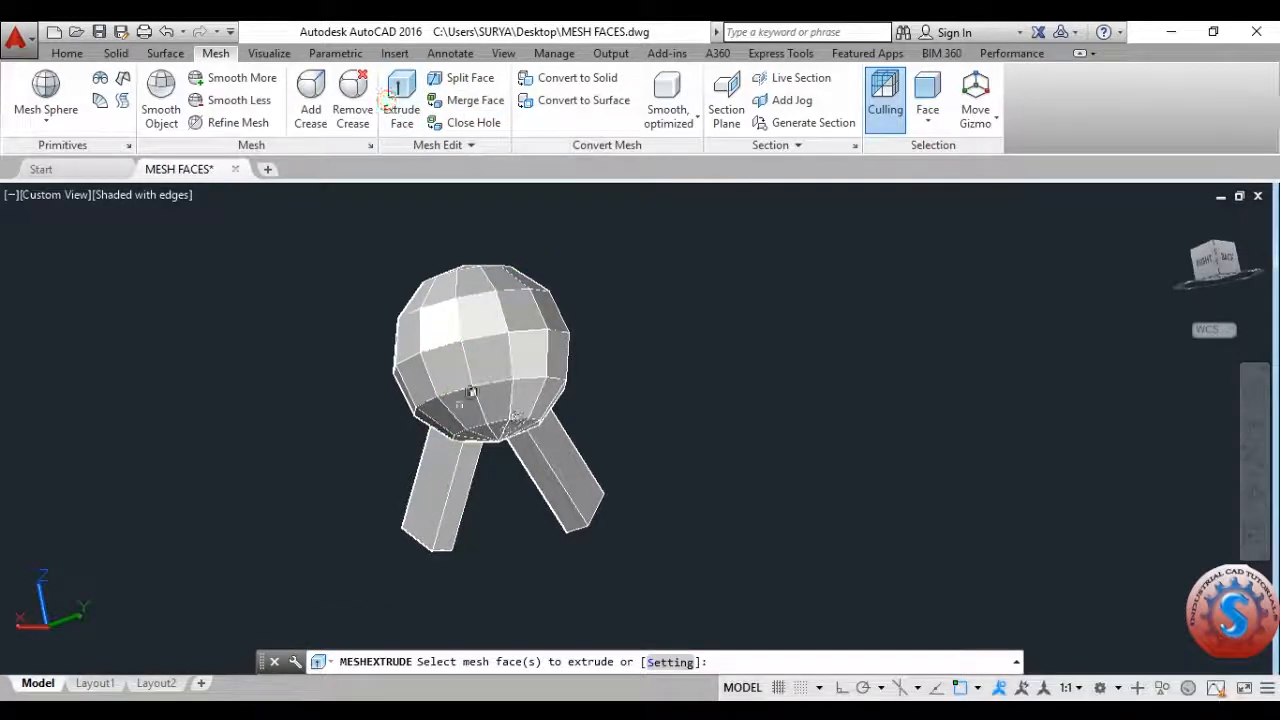
left_click(470, 392)
key("Return")
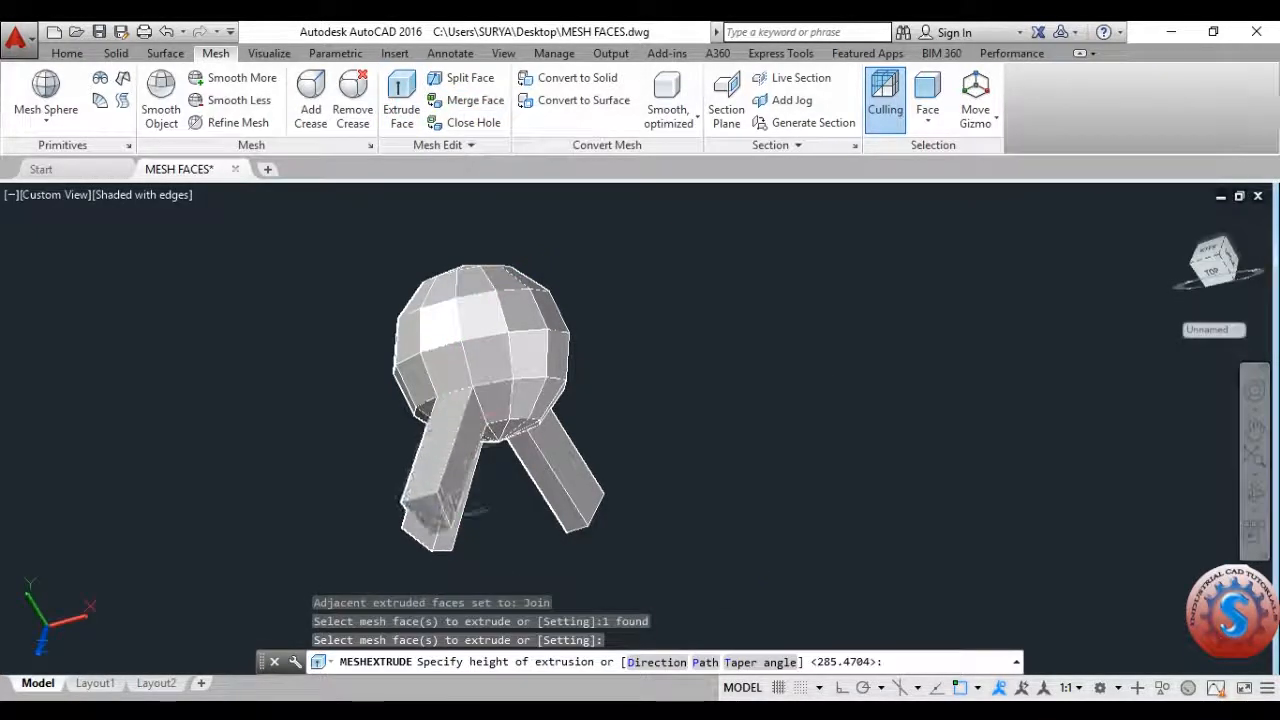
left_click(440, 530)
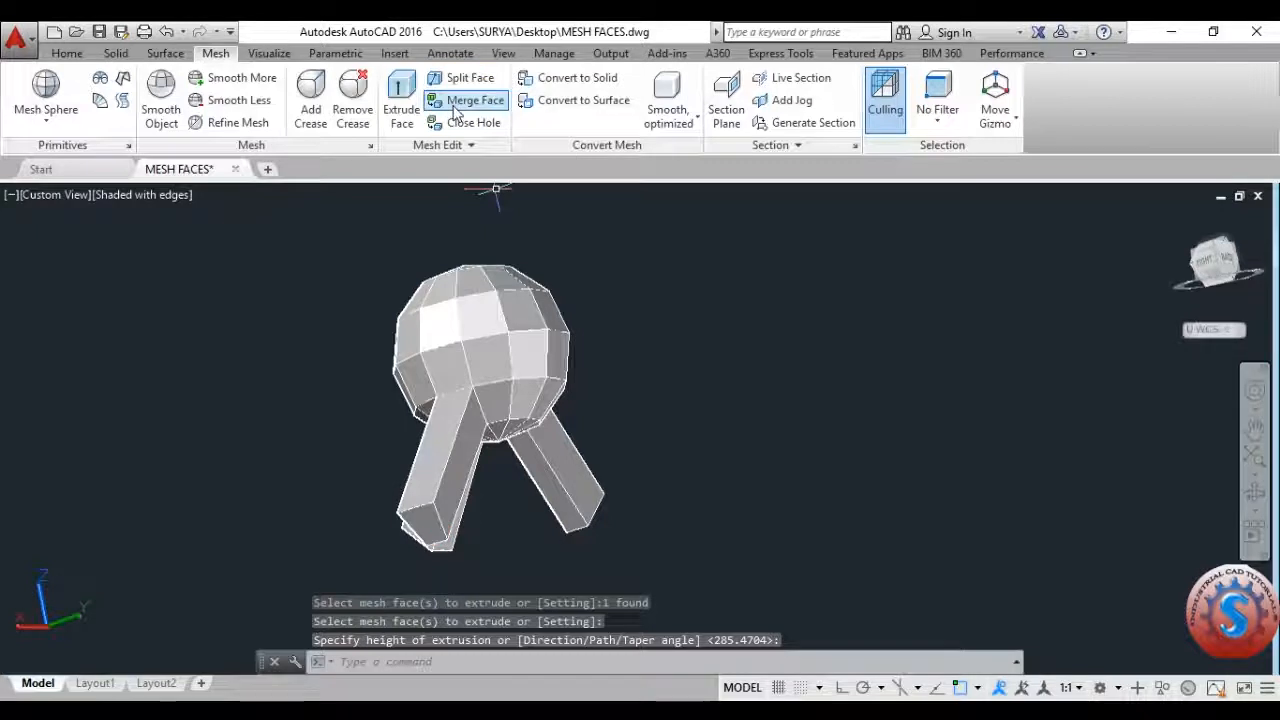
- Extrude another lower face on the rear side of the sphere outward by about 344 units as a fourth leg
left_click(403, 106)
left_click(539, 392)
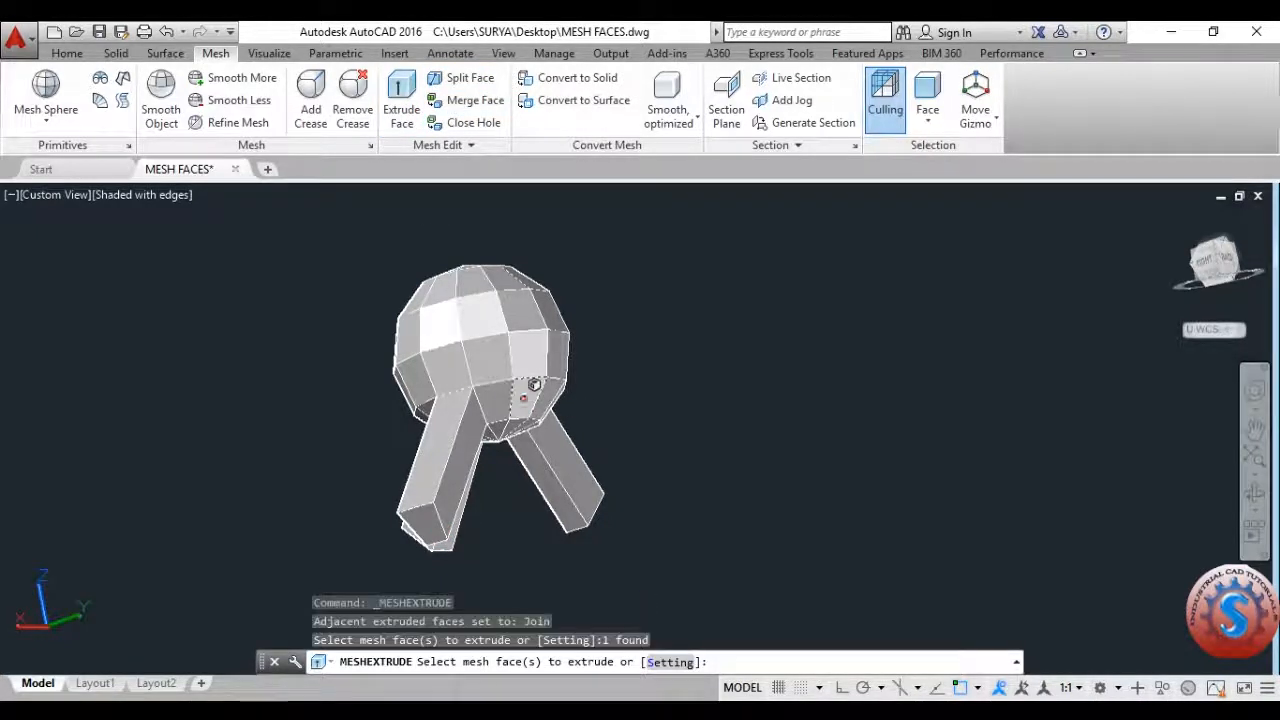
key("Return")
left_click(574, 488)
scroll(697, 434, "down", 1)
middle_click_drag(697, 434, 666, 393)
key("Escape")
key("Escape")
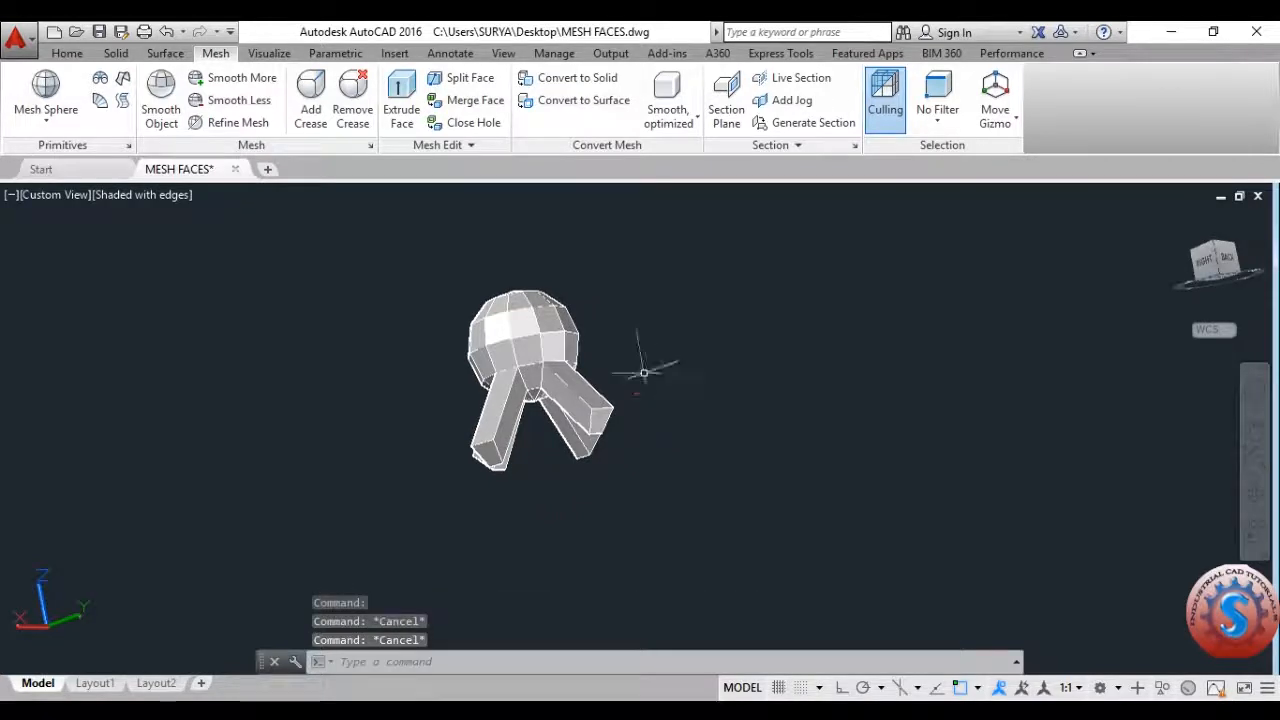
- Restore the SW Isometric view of the sphere with its four legs
left_click(72, 196)
left_click(115, 367)
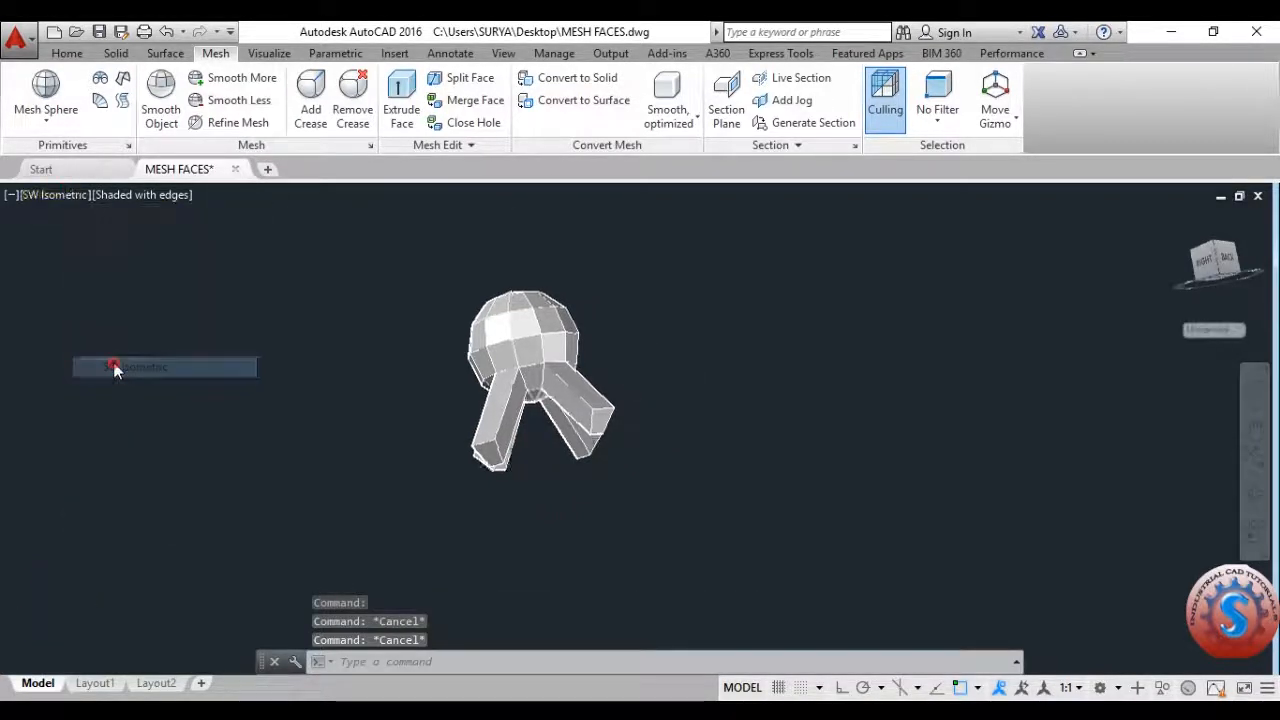
scroll(776, 421, "down", 2)
middle_click_drag(728, 436, 620, 369)
scroll(600, 386, "up", 5)
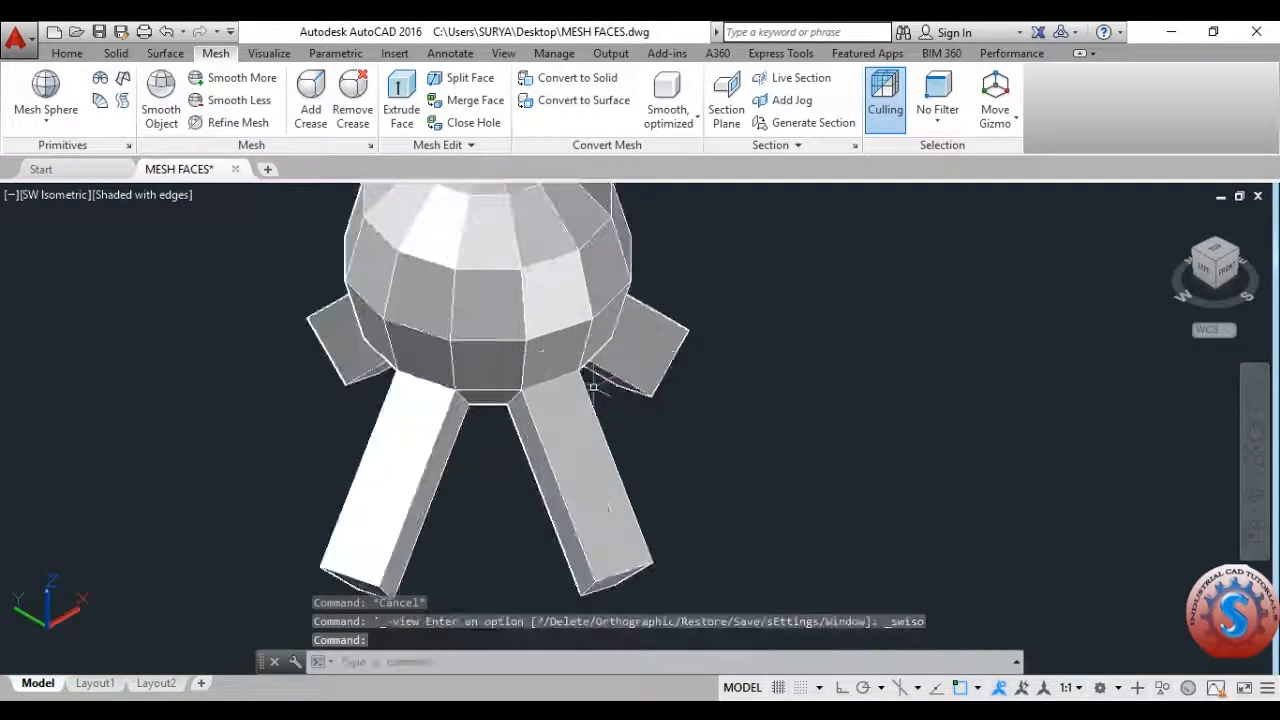
scroll(564, 390, "down", 4)
scroll(567, 390, "up", 3)
scroll(566, 386, "down", 2)
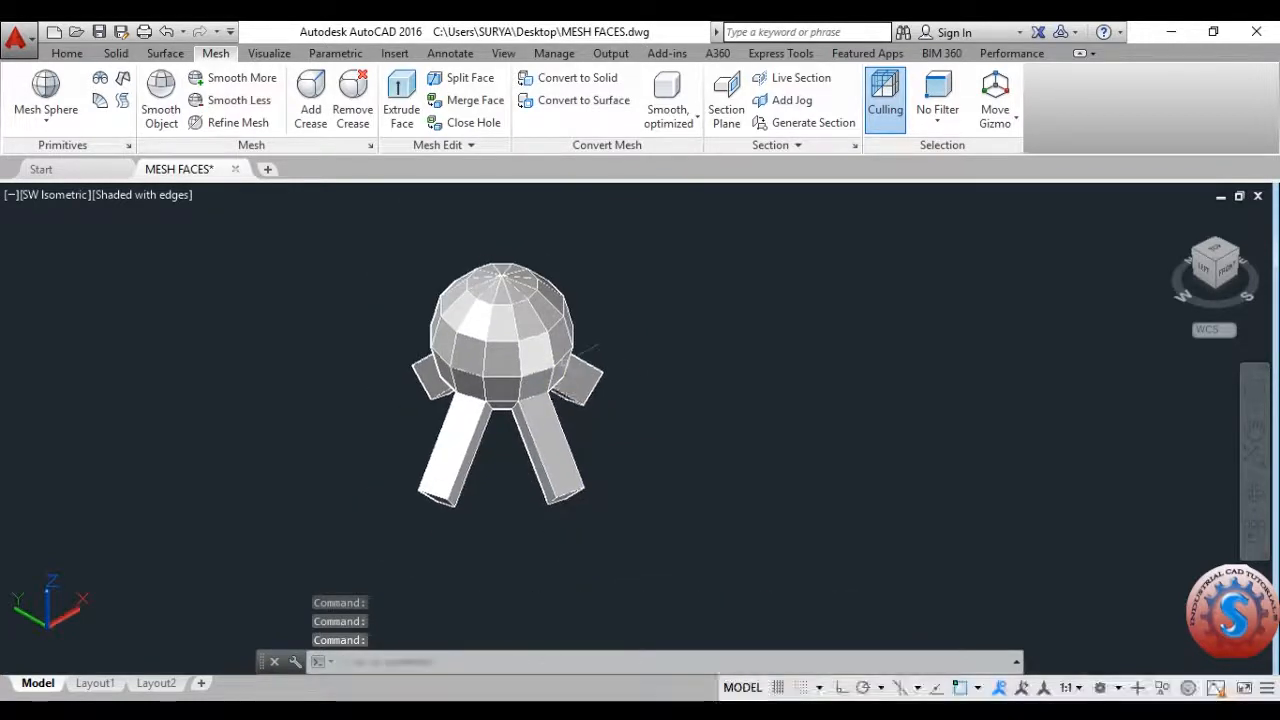
left_click(401, 100)
scroll(575, 345, "up", 2)
left_click(553, 308)
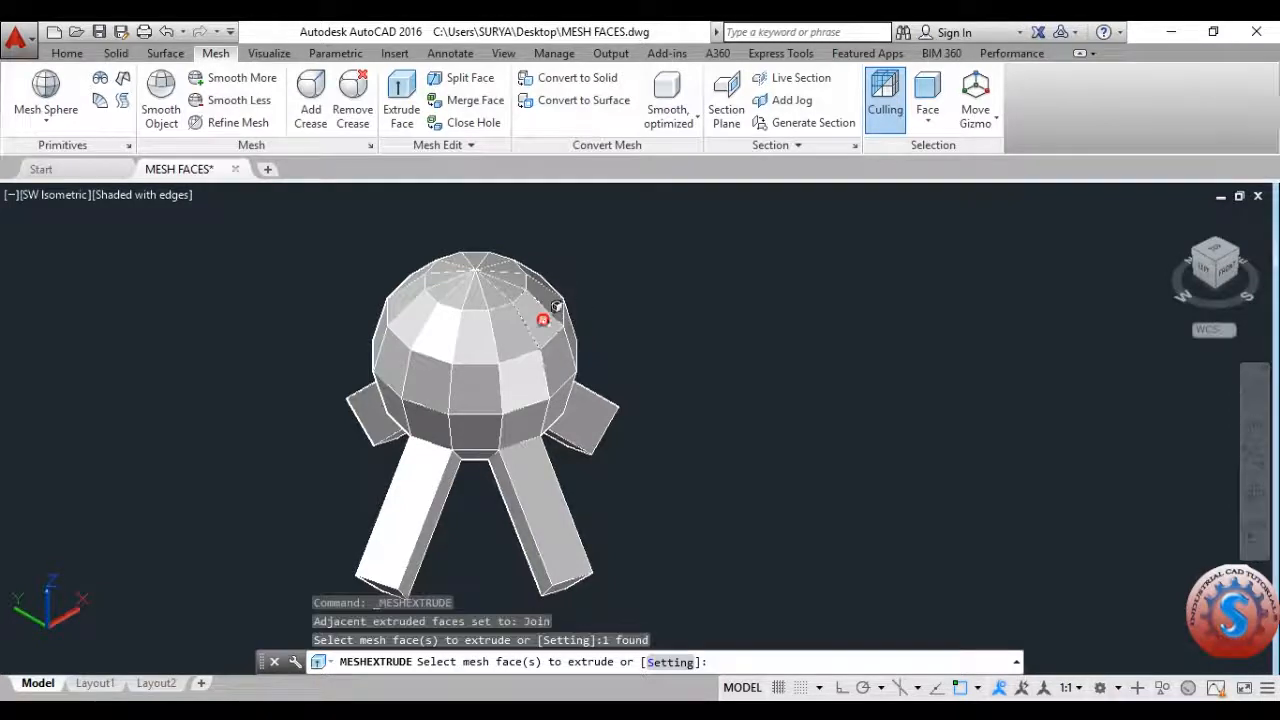
left_click(563, 361)
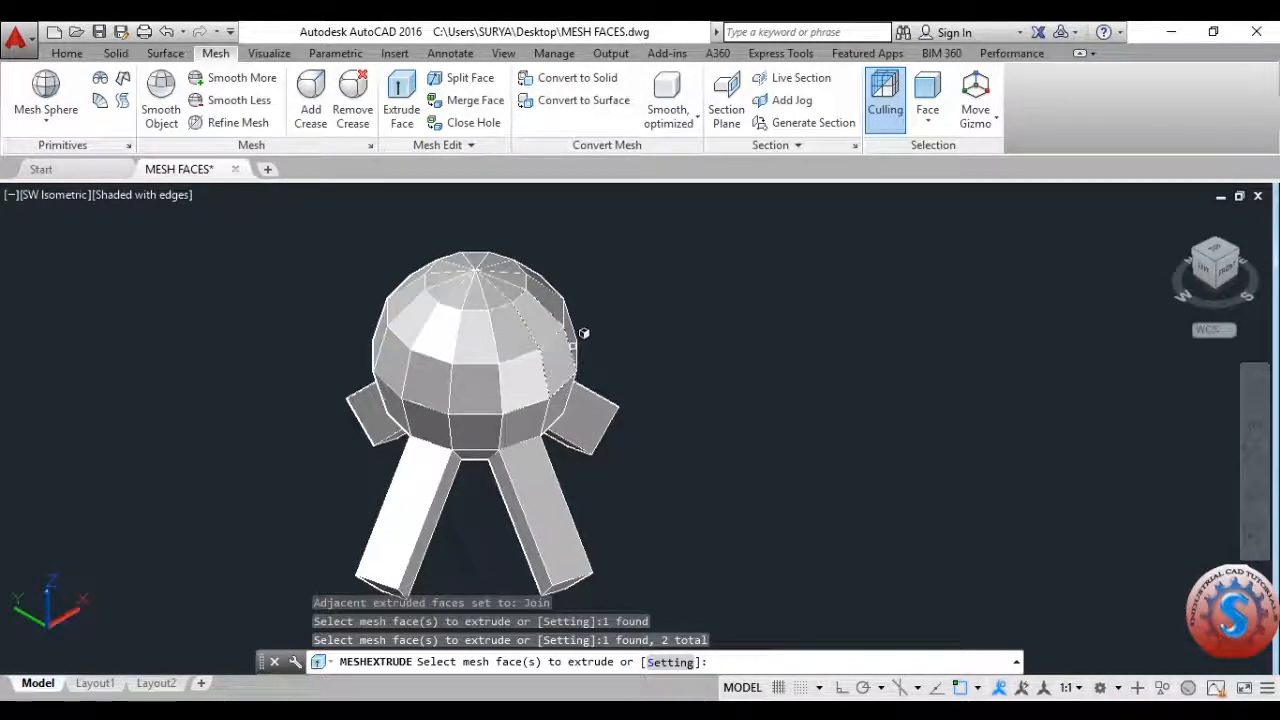
key("Return")
left_click(403, 105)
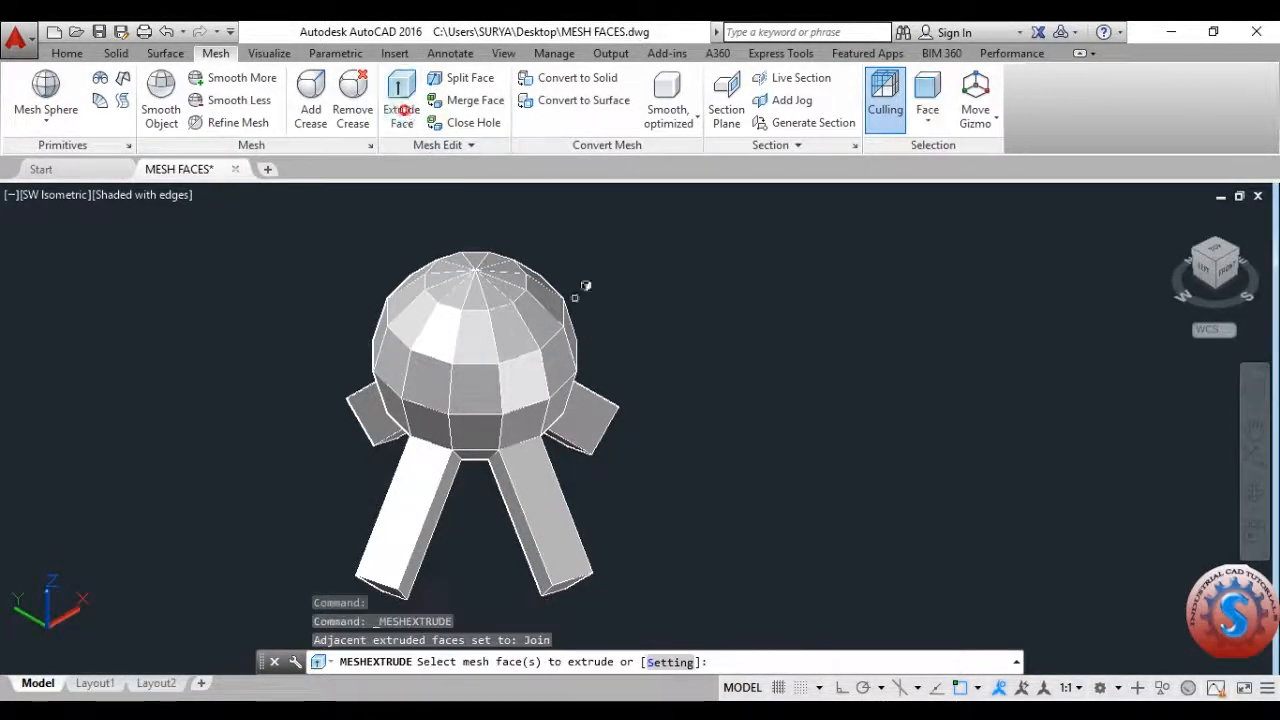
left_click(563, 352)
key("Return")
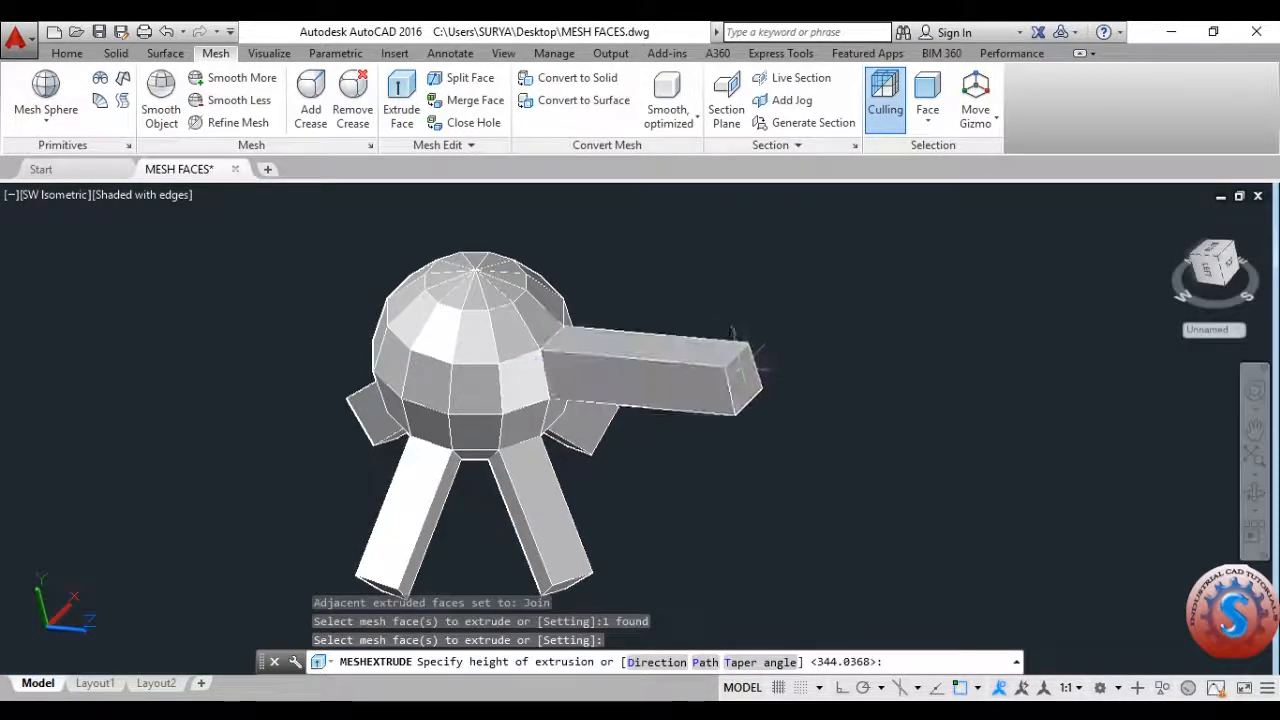
key("Escape")
key("Escape")
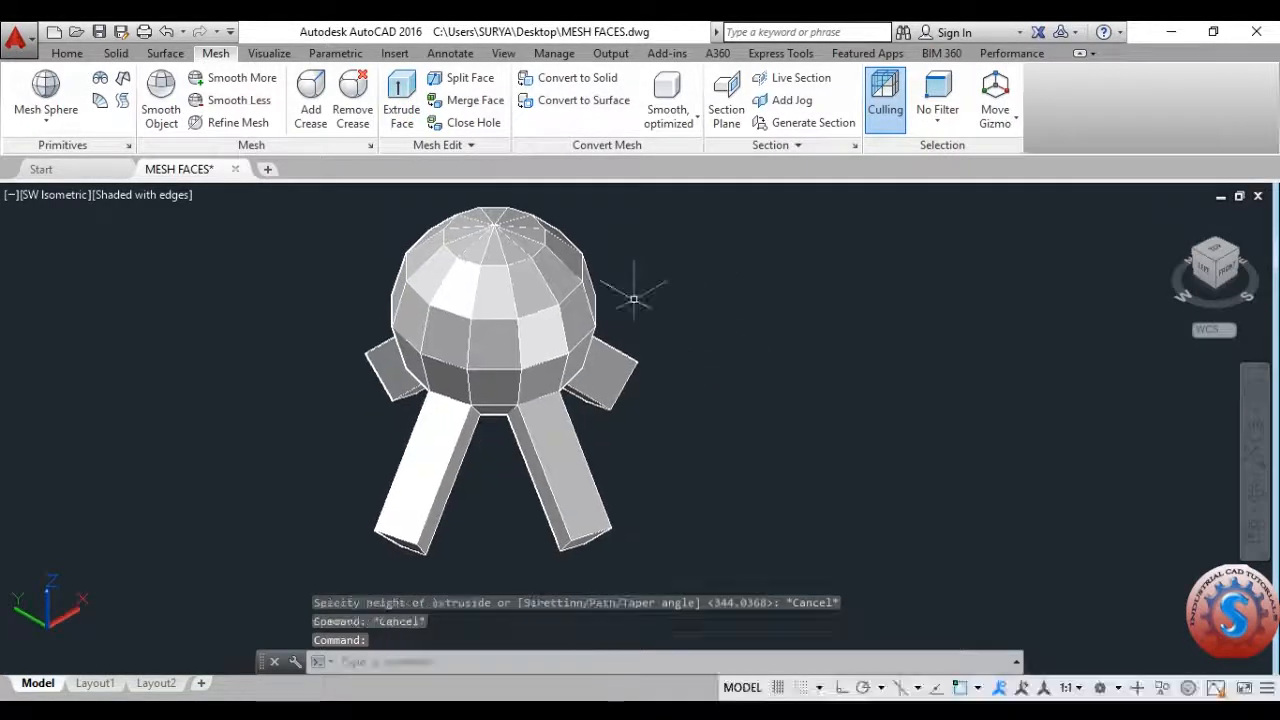
- Split the front face of the right front leg diagonally, from its upper inner corner to near its lower outer corner
scroll(586, 271, "up", 3)
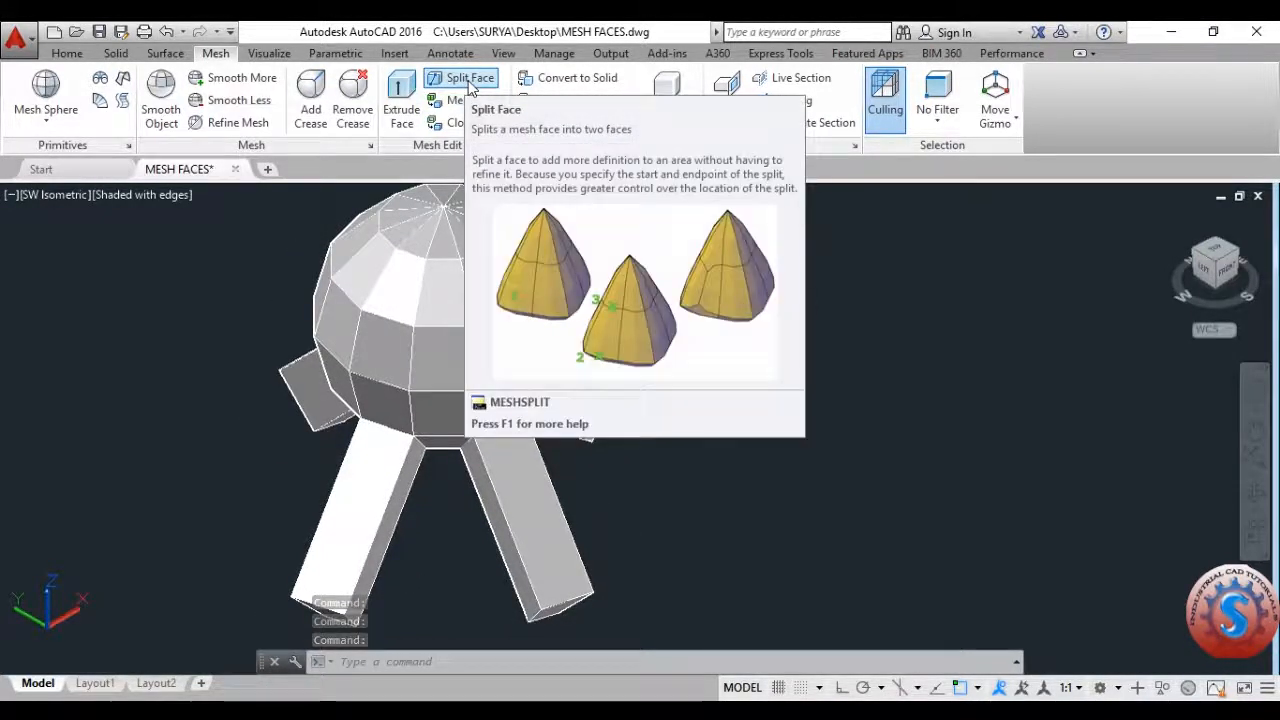
left_click(463, 80)
scroll(650, 315, "down", 3)
scroll(598, 362, "up", 3)
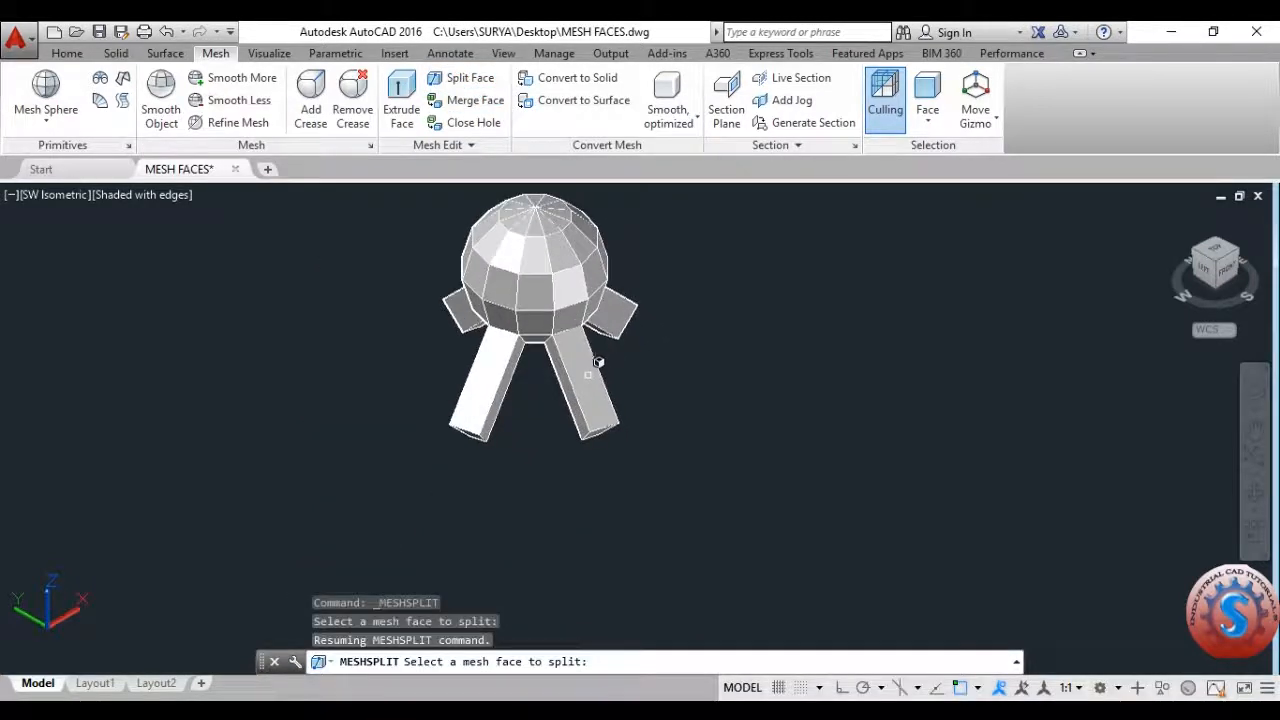
scroll(604, 344, "down", 2)
scroll(589, 357, "up", 4)
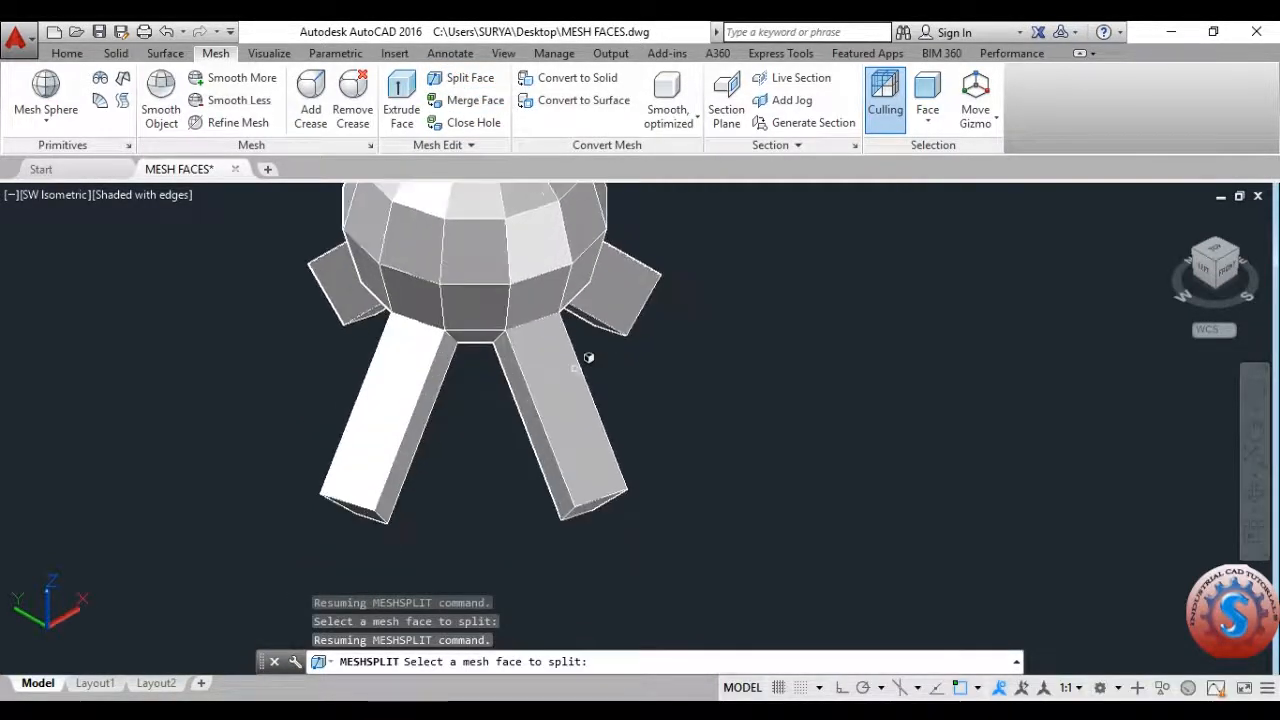
scroll(566, 414, "down", 3)
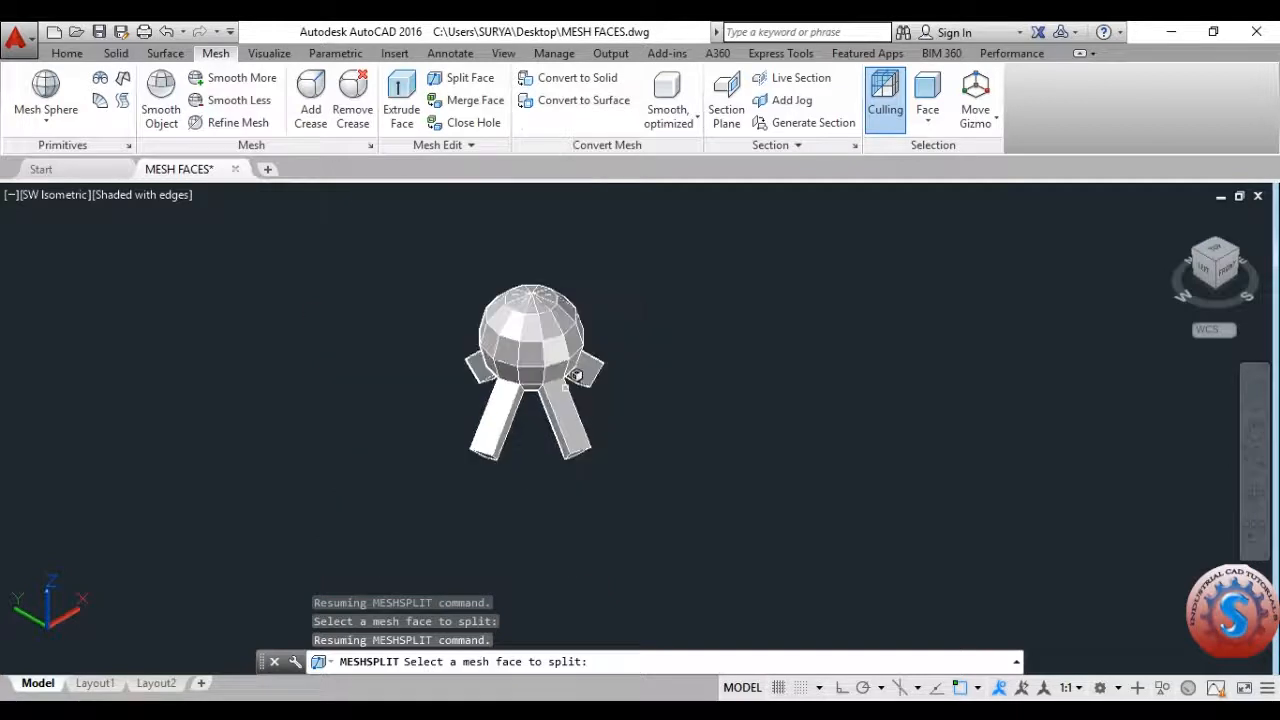
scroll(583, 423, "up", 4)
scroll(590, 385, "up", 1)
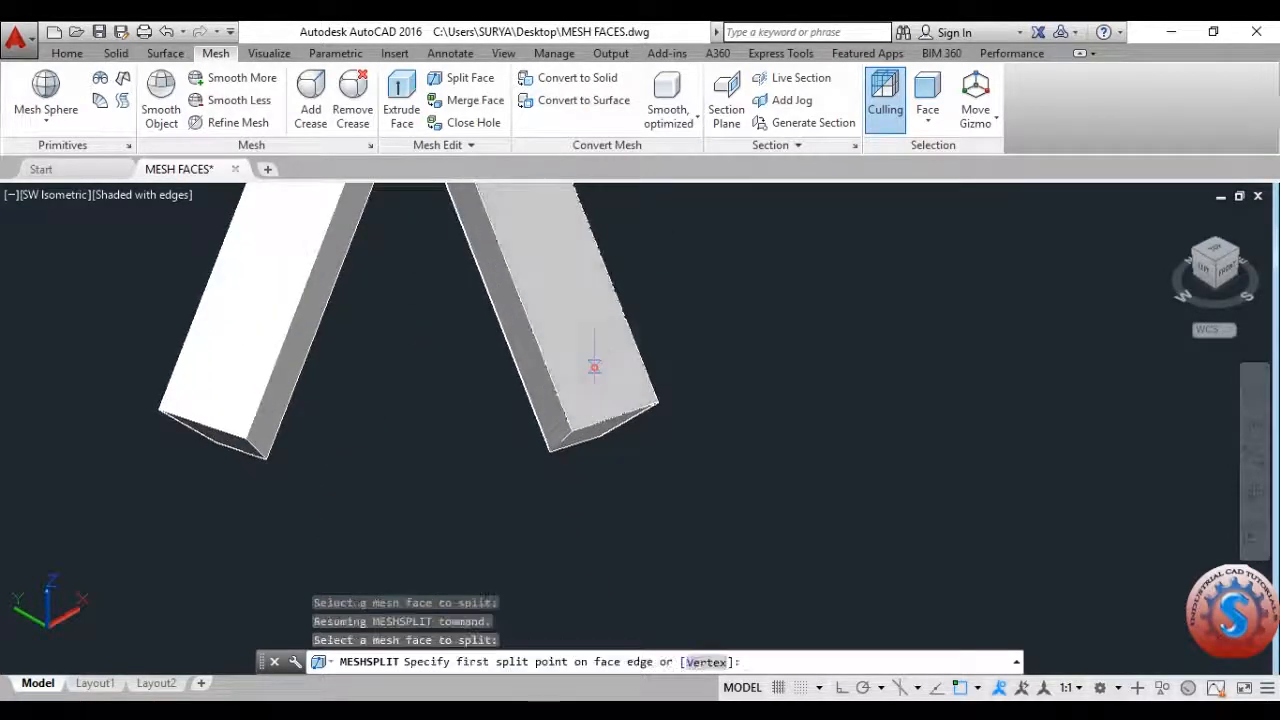
left_click(608, 350)
scroll(594, 366, "down", 3)
scroll(551, 400, "up", 3)
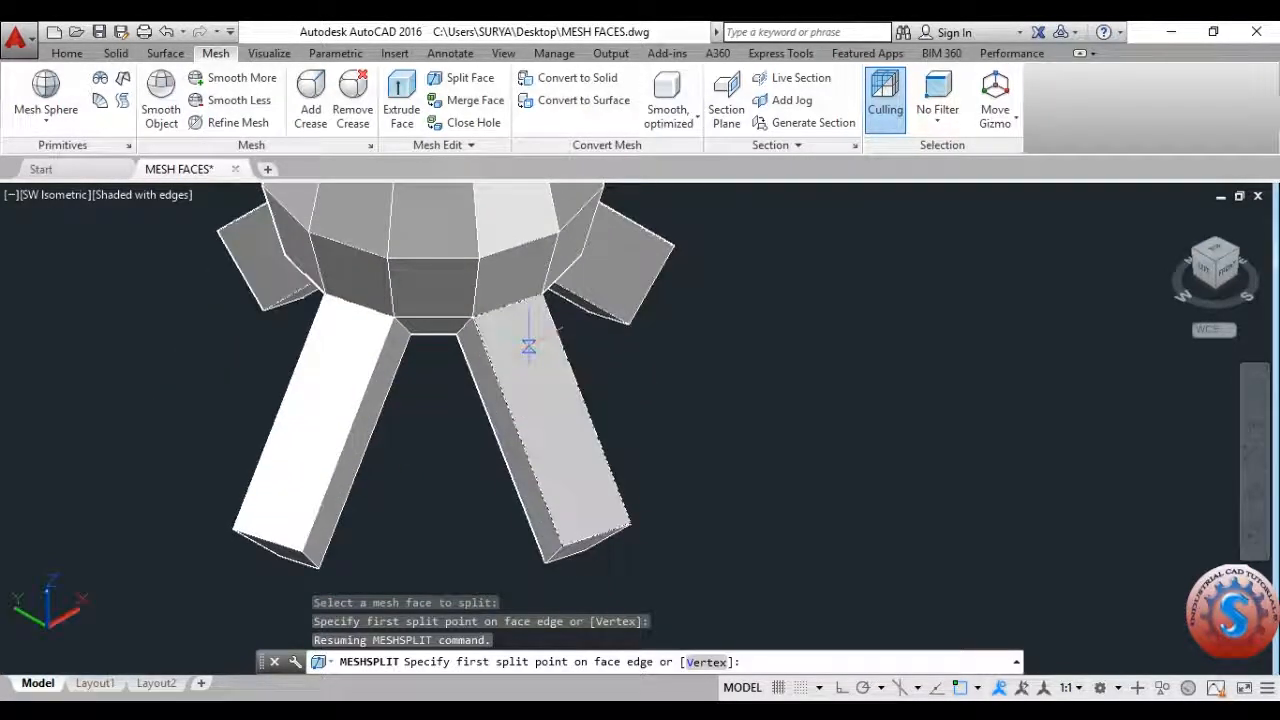
scroll(480, 316, "up", 2)
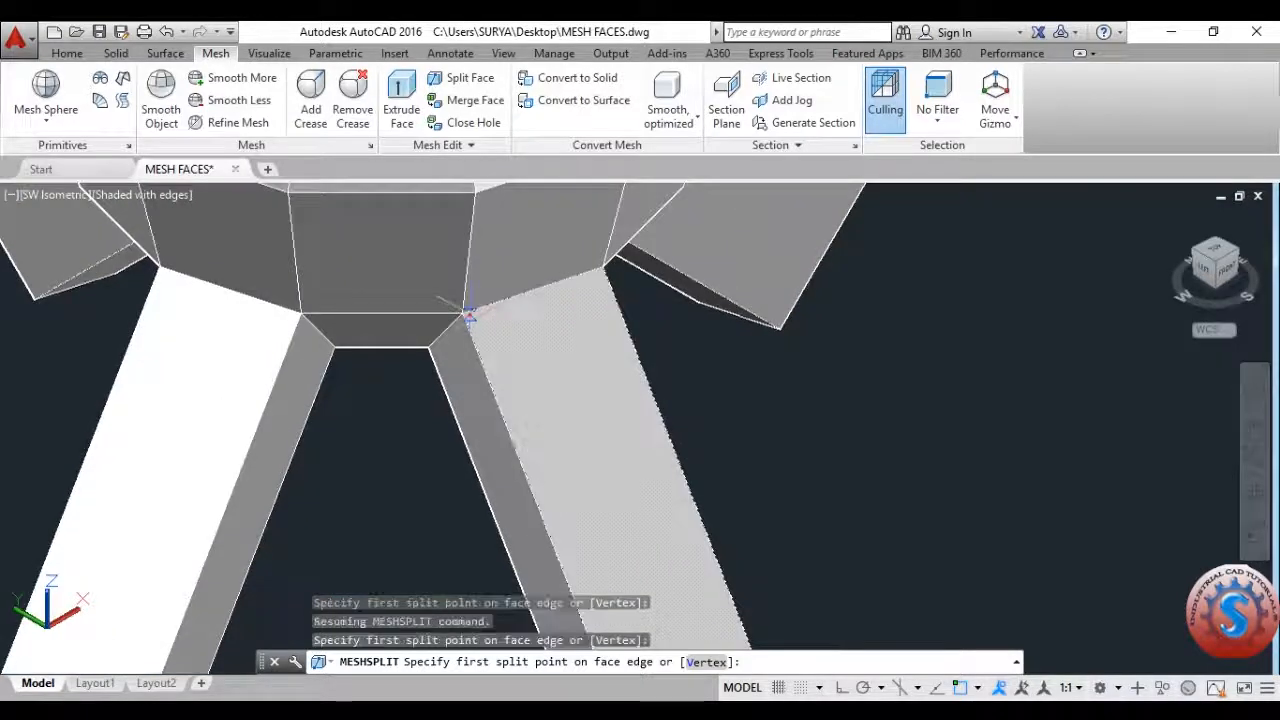
scroll(547, 408, "down", 4)
scroll(531, 400, "up", 3)
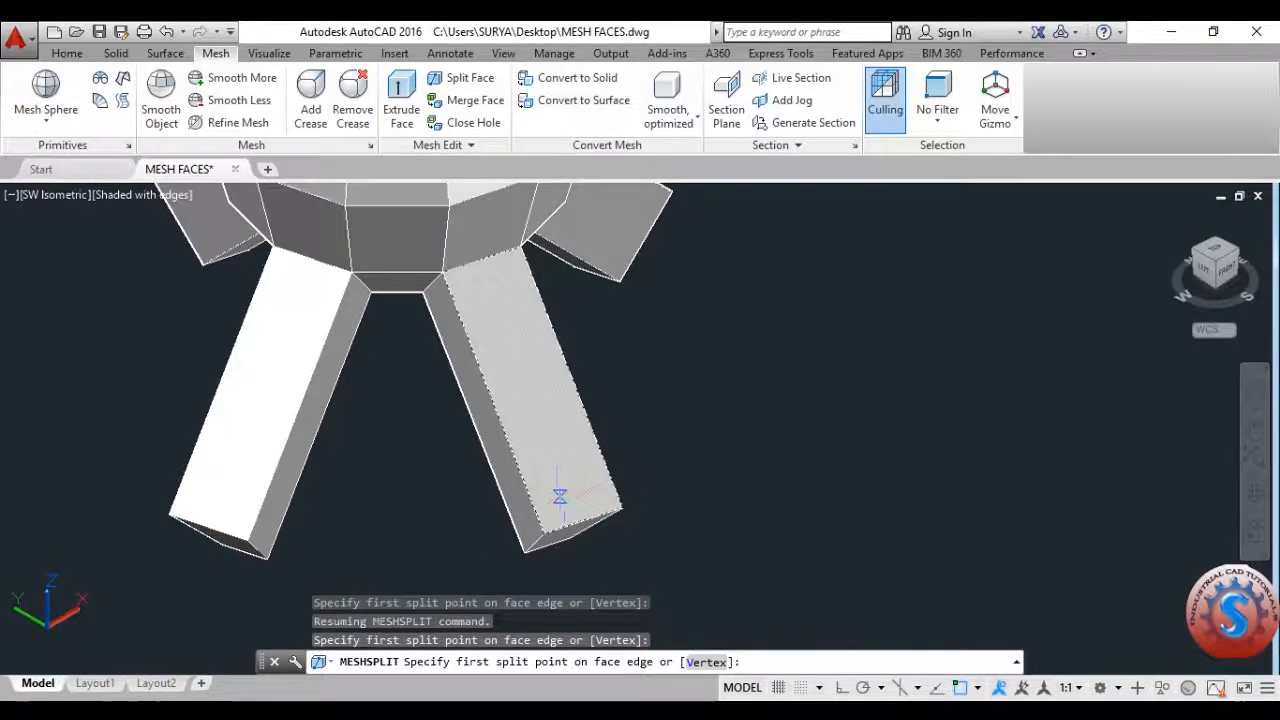
scroll(563, 489, "up", 2)
scroll(540, 392, "down", 2)
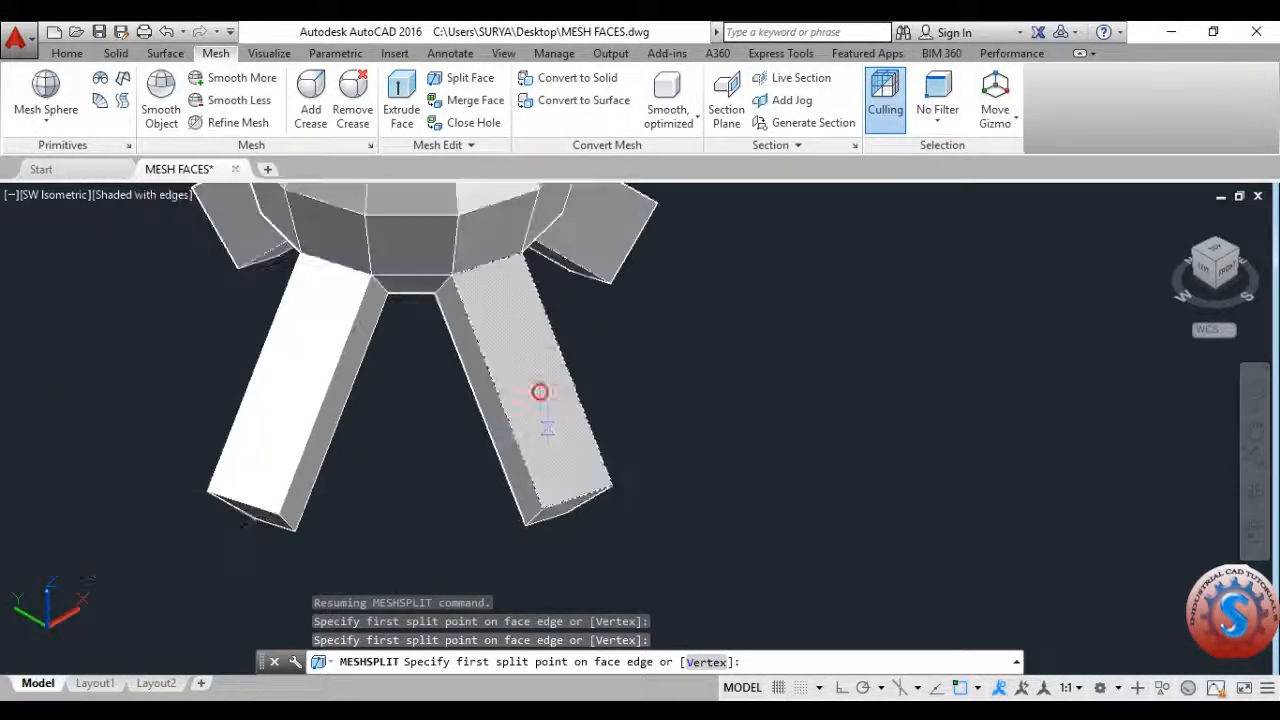
left_click(486, 265)
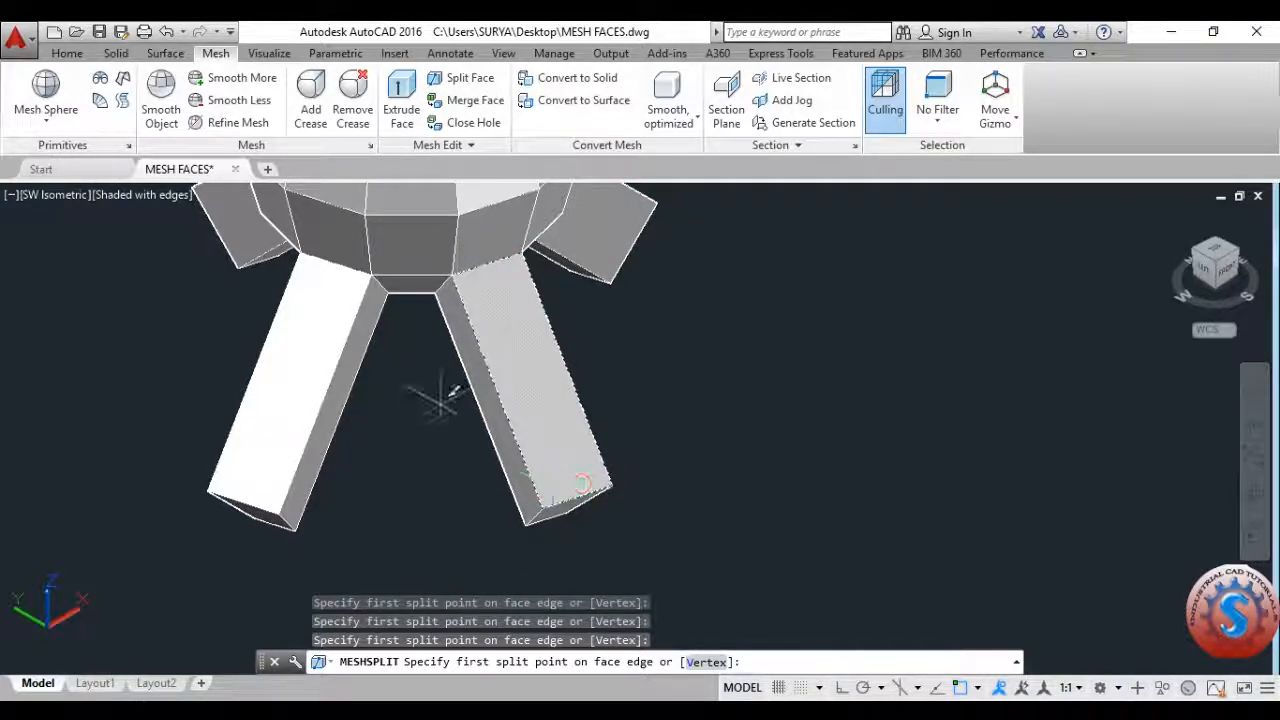
left_click(452, 286)
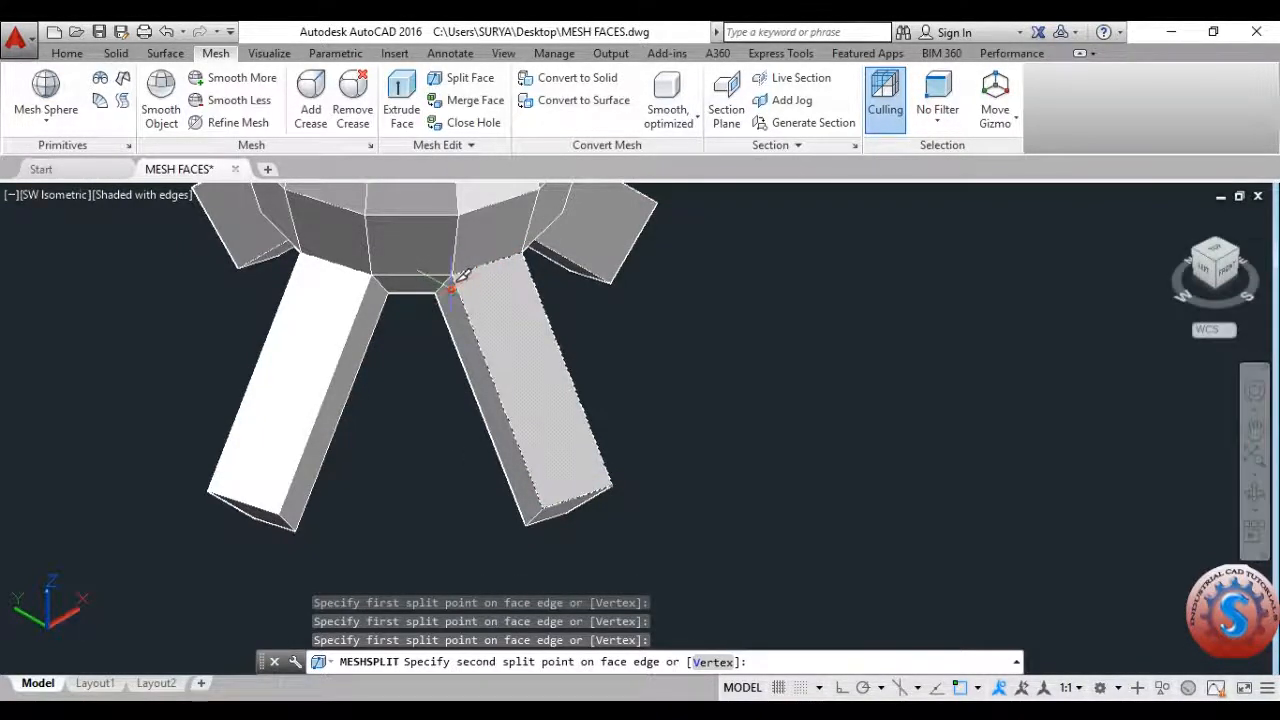
scroll(610, 490, "up", 3)
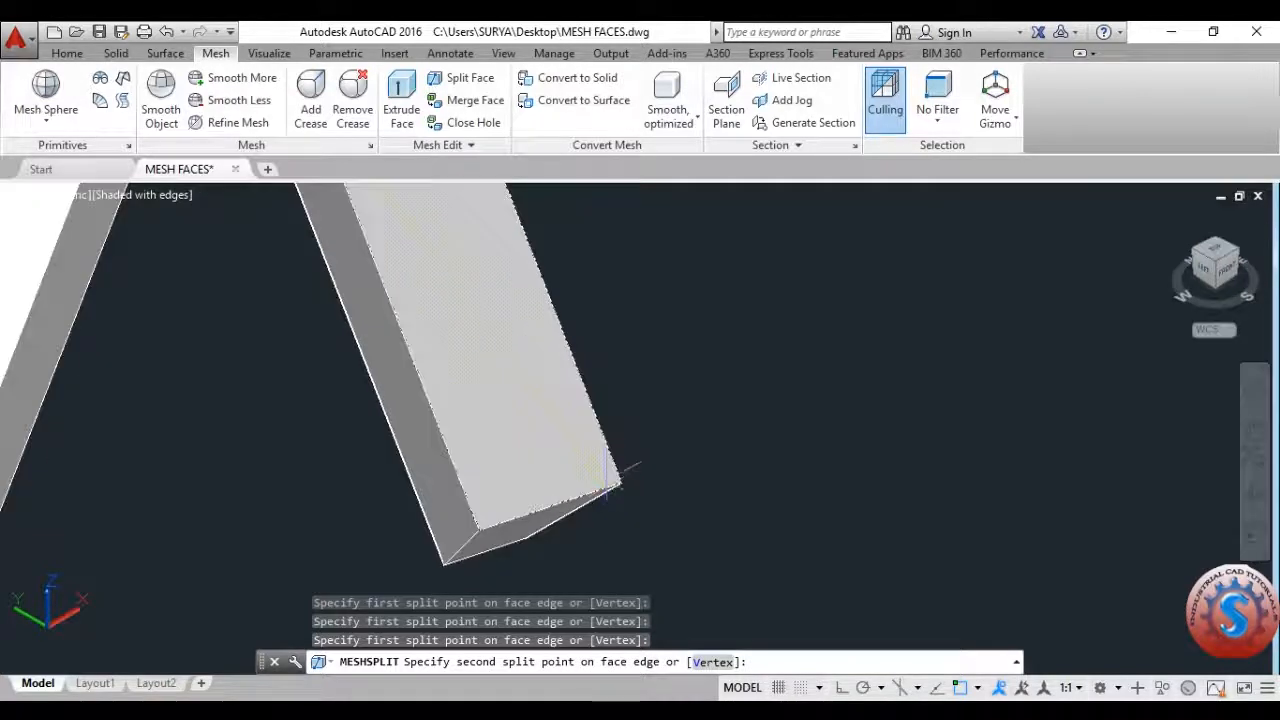
left_click(611, 487)
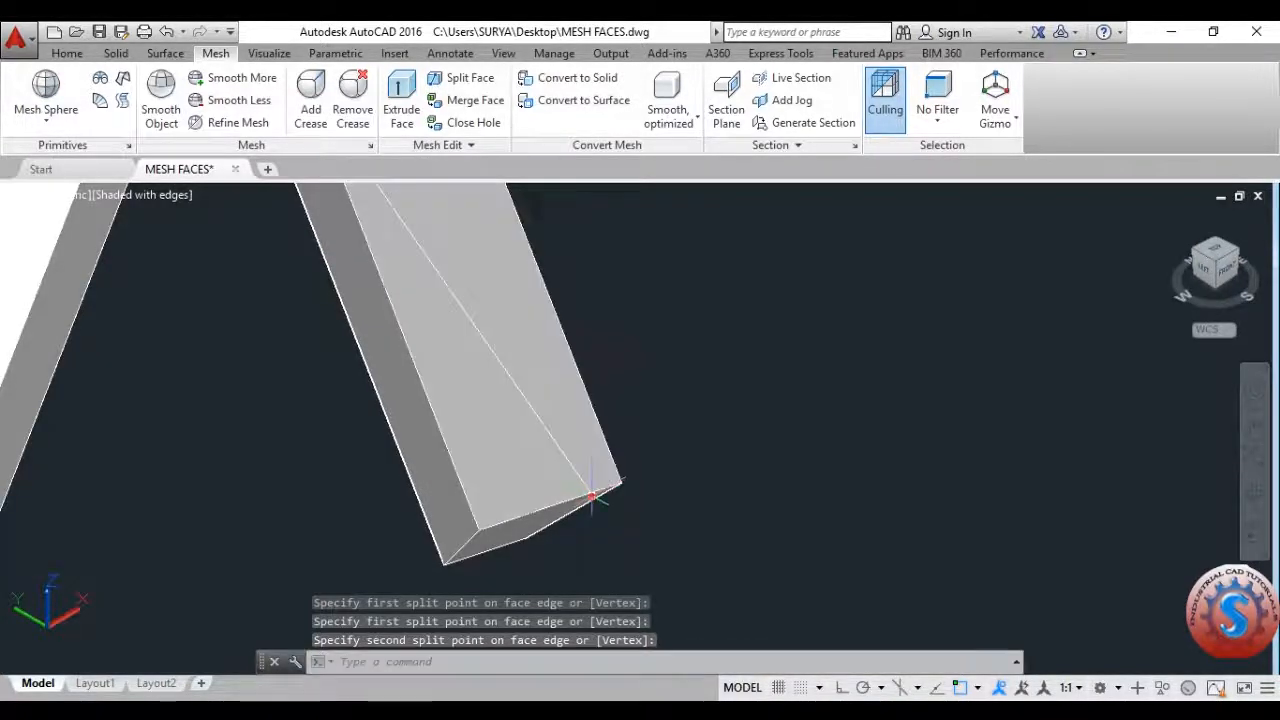
scroll(605, 490, "down", 5)
scroll(565, 430, "up", 5)
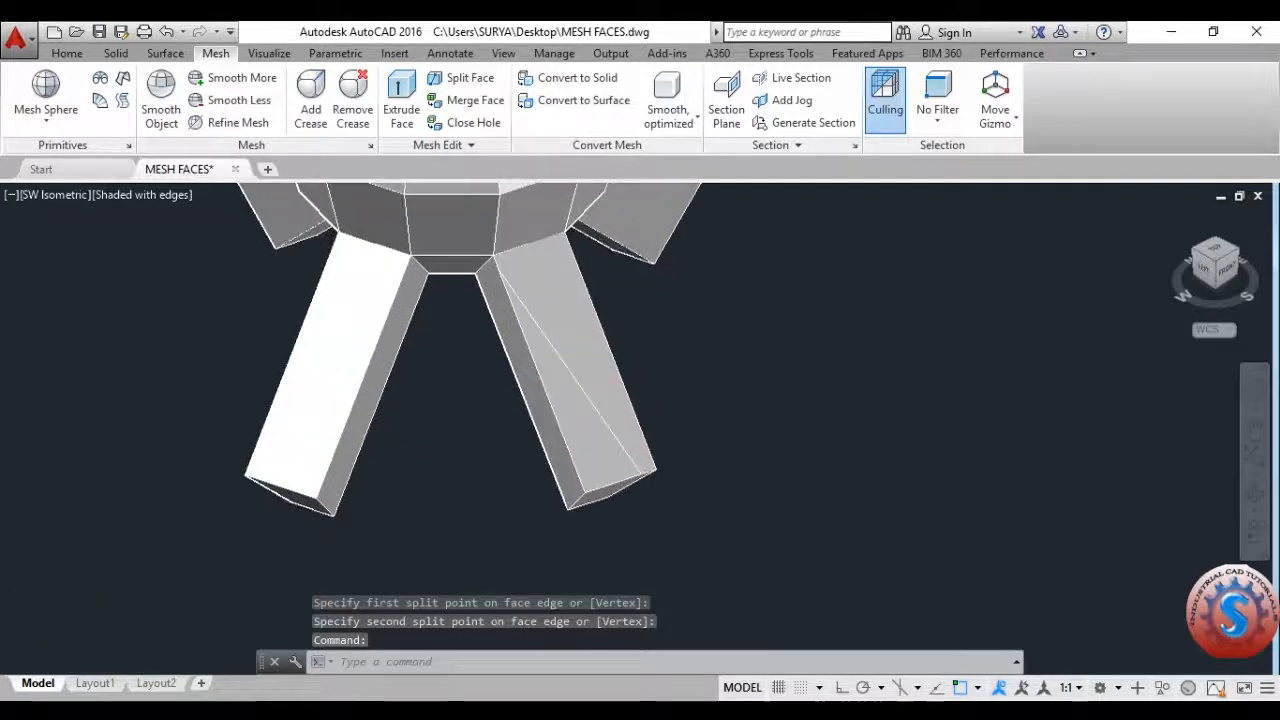
left_click(392, 96)
scroll(294, 292, "down", 2)
left_click(298, 293)
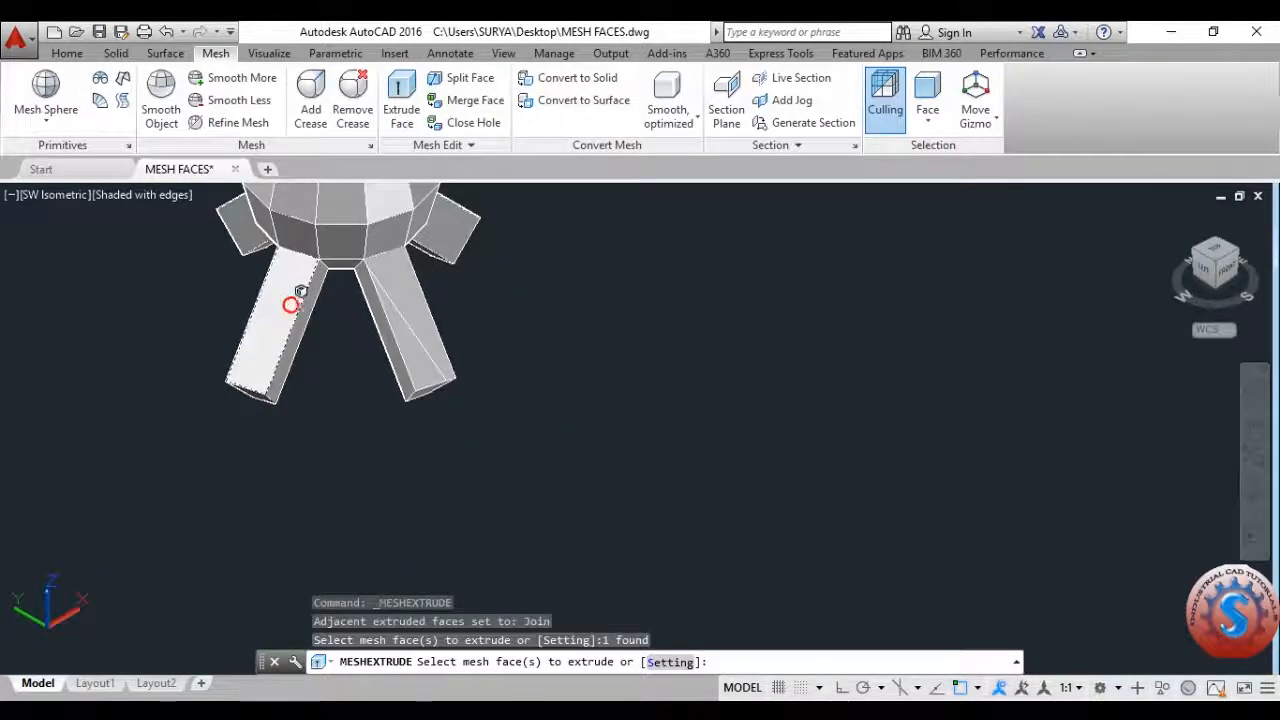
right_click(294, 303)
key("Escape")
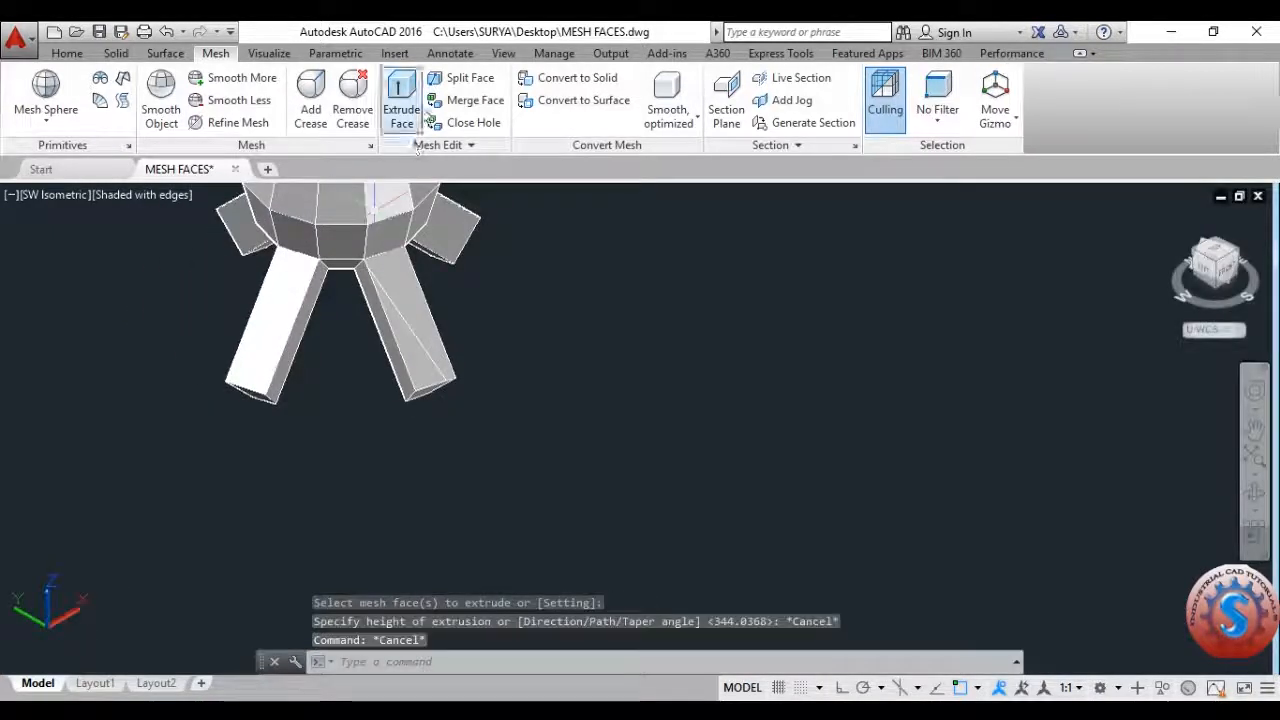
- Extrude the lower-left triangular half of the right front leg's split face outward by about 21 units
left_click(452, 79)
left_click(403, 108)
scroll(520, 418, "up", 4)
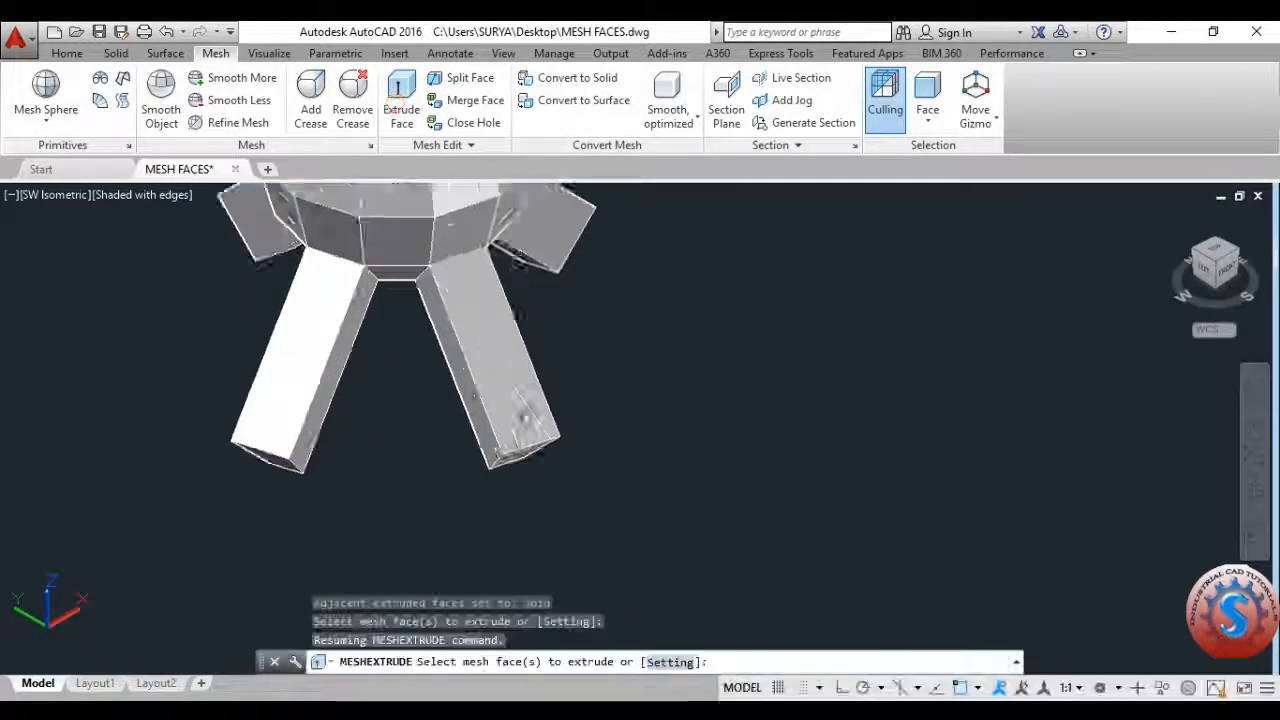
left_click(500, 416)
right_click(500, 417)
scroll(524, 386, "down", 4)
scroll(525, 382, "up", 3)
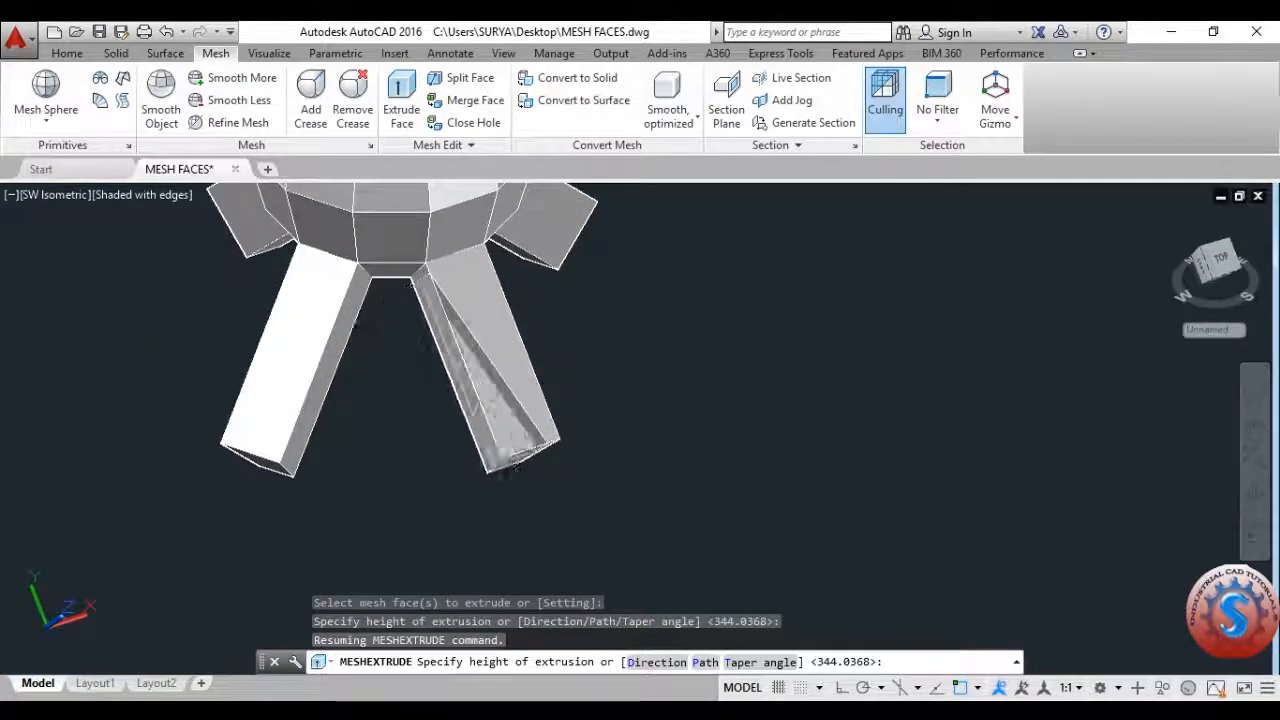
scroll(520, 407, "up", 2)
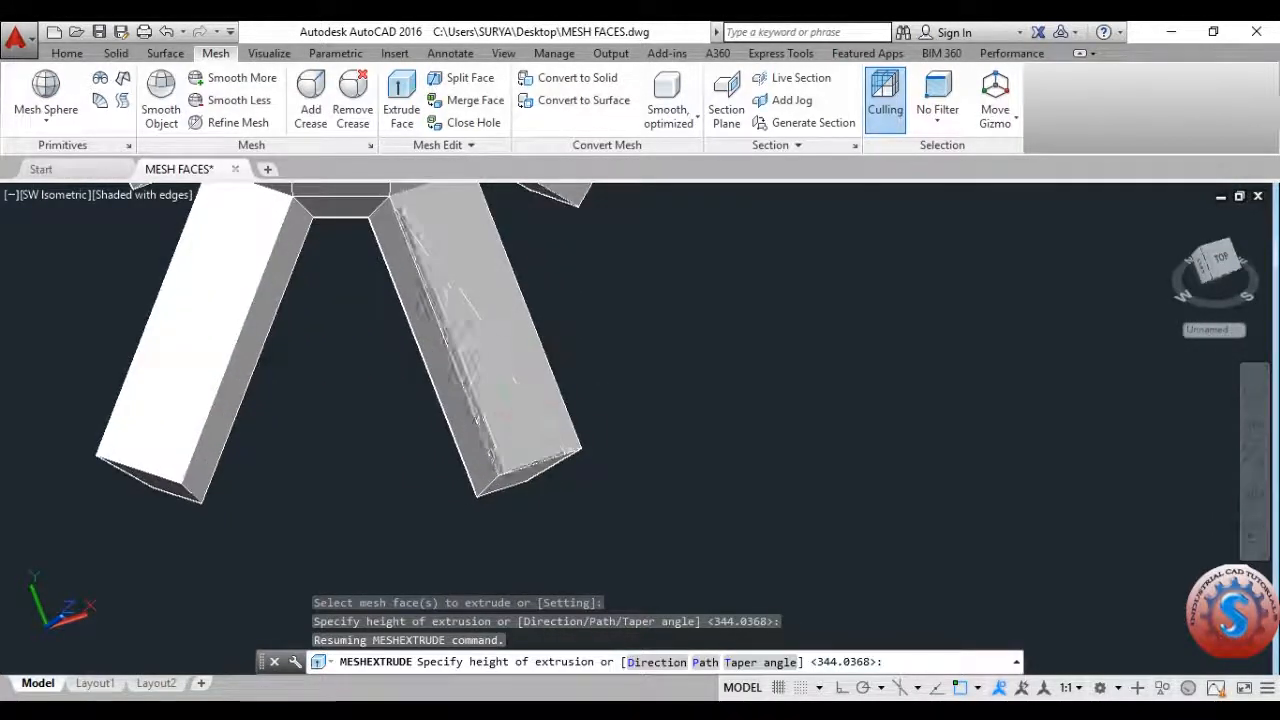
left_click(516, 408)
scroll(596, 392, "down", 1)
middle_click_drag(596, 392, 552, 405)
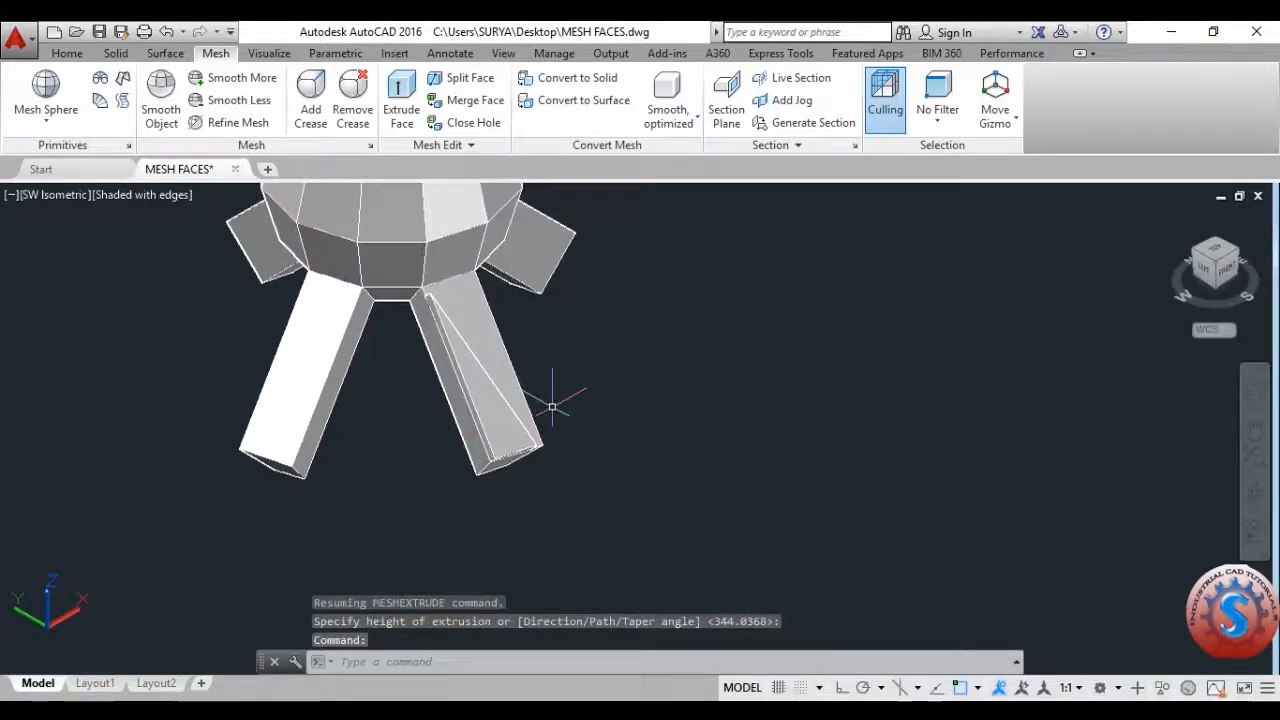
- Extrude the upper-right triangular half of the right front leg's split face outward by about 50 units
scroll(552, 405, "down", 1)
left_click(401, 100)
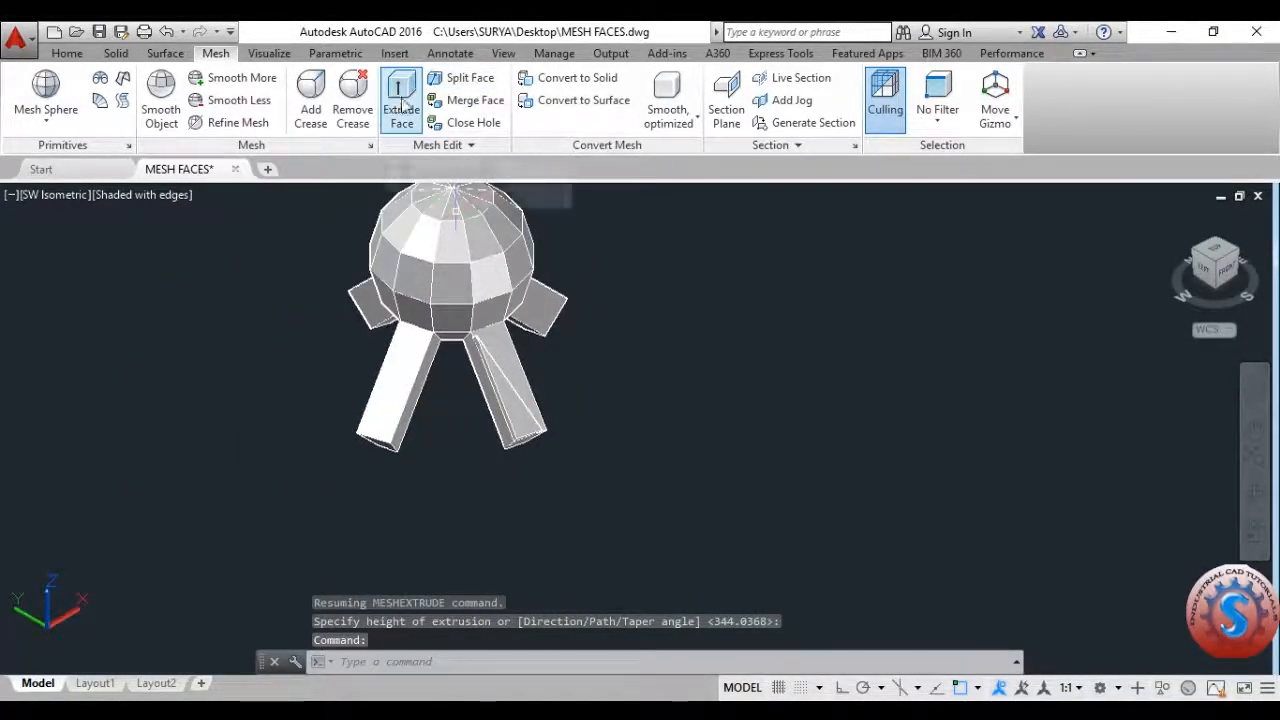
scroll(537, 383, "up", 2)
left_click(509, 345)
key("Return")
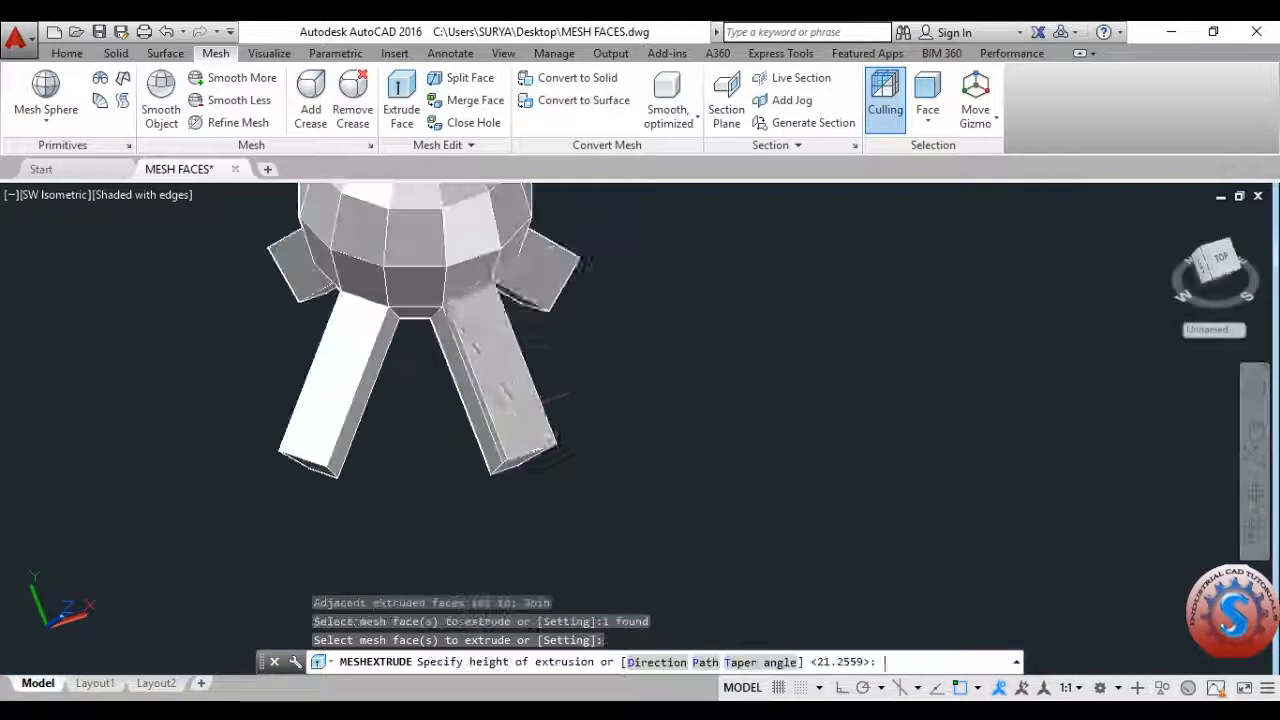
scroll(560, 410, "up", 1)
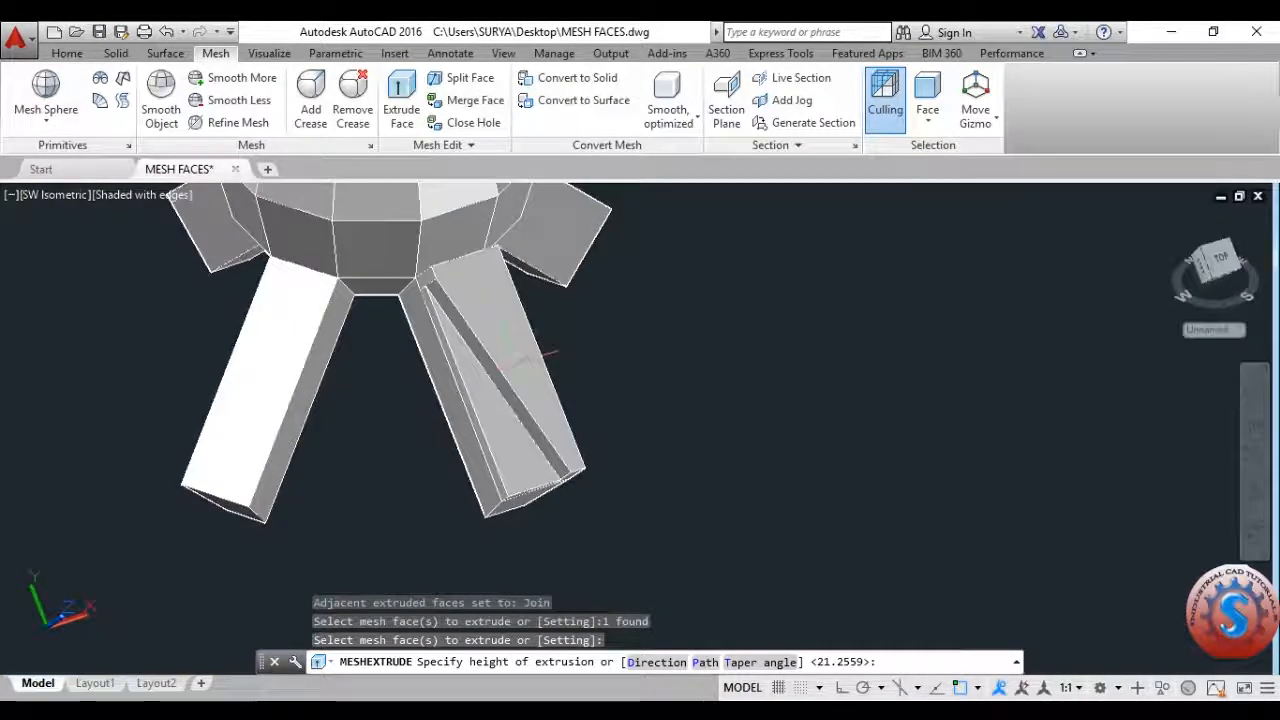
left_click(516, 367)
scroll(571, 378, "down", 5)
scroll(595, 375, "up", 4)
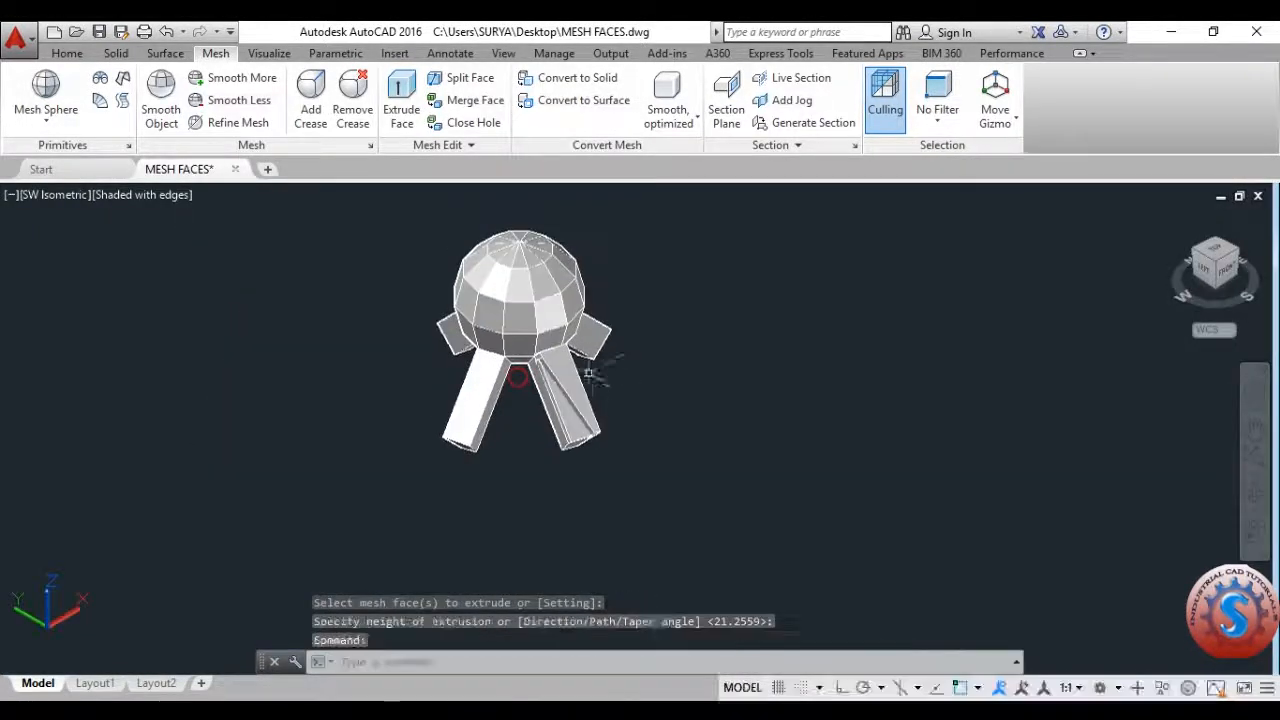
middle_click_drag(589, 371, 600, 378)
key("Escape")
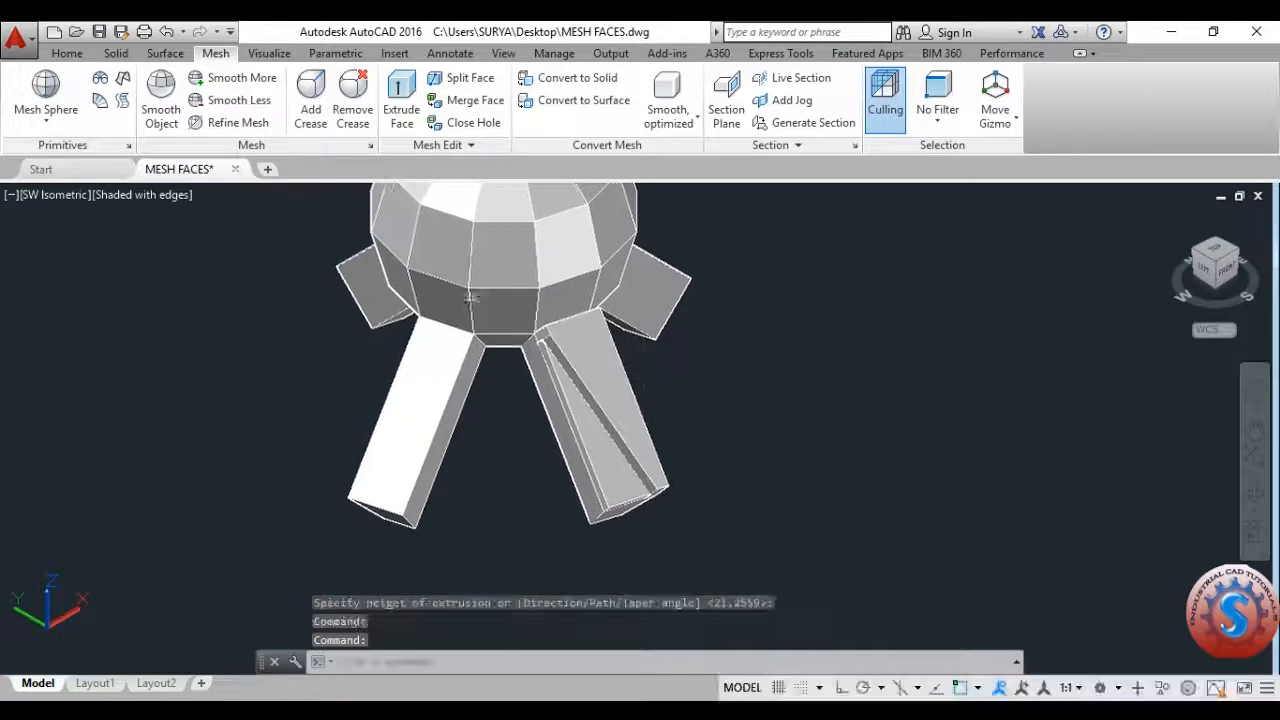
- Split the front face of the left front leg diagonally between its lower inner corner and its upper outer corner
left_click(457, 79)
scroll(446, 378, "up", 2)
left_click(446, 378)
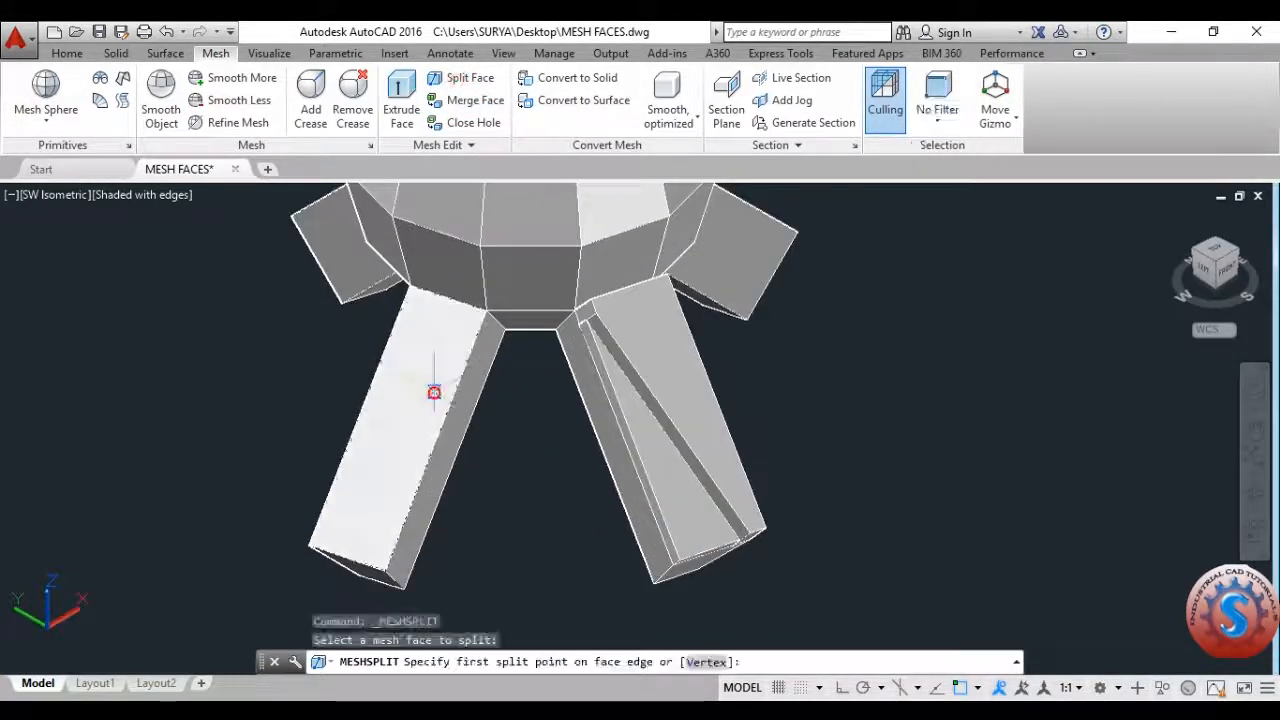
left_click(410, 285)
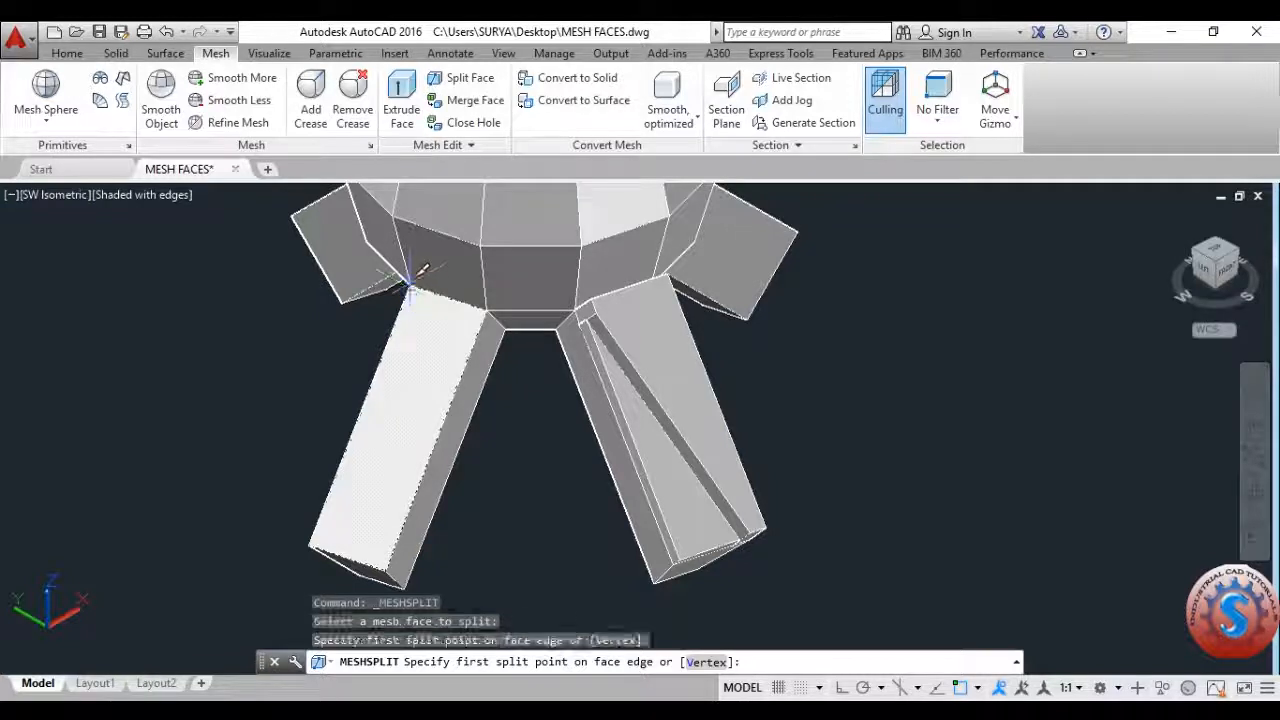
left_click(383, 574)
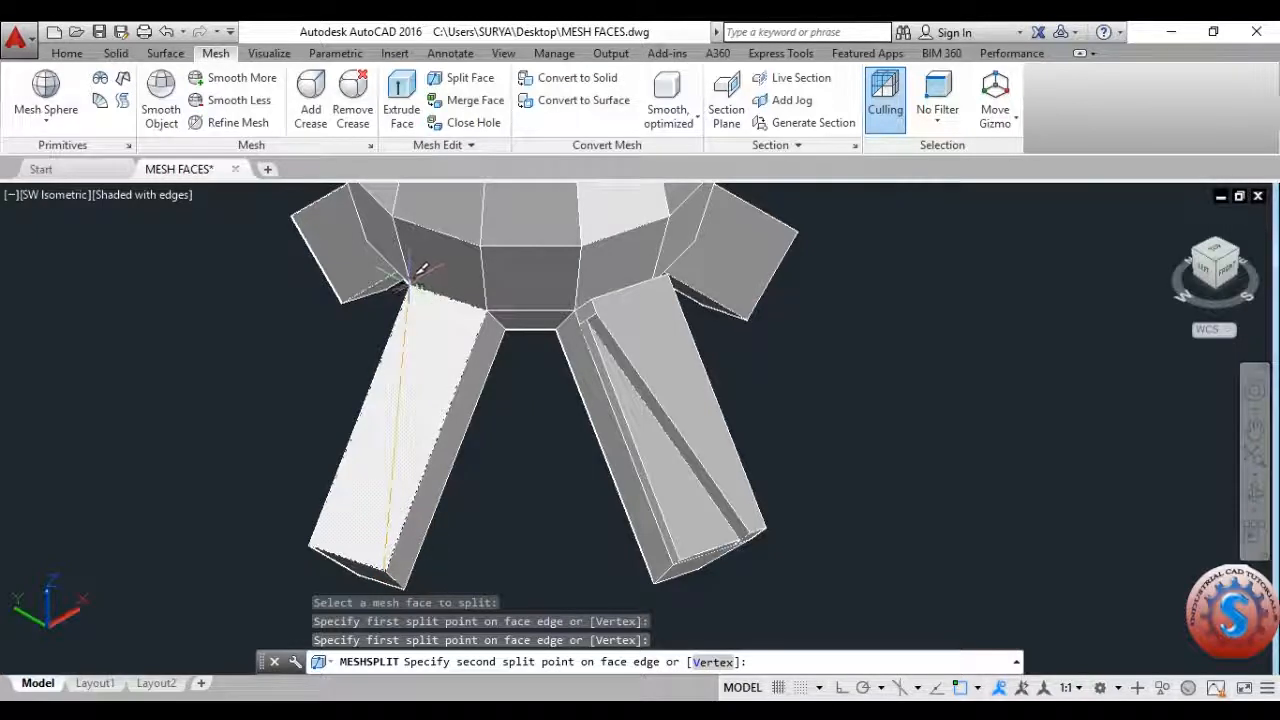
left_click(410, 287)
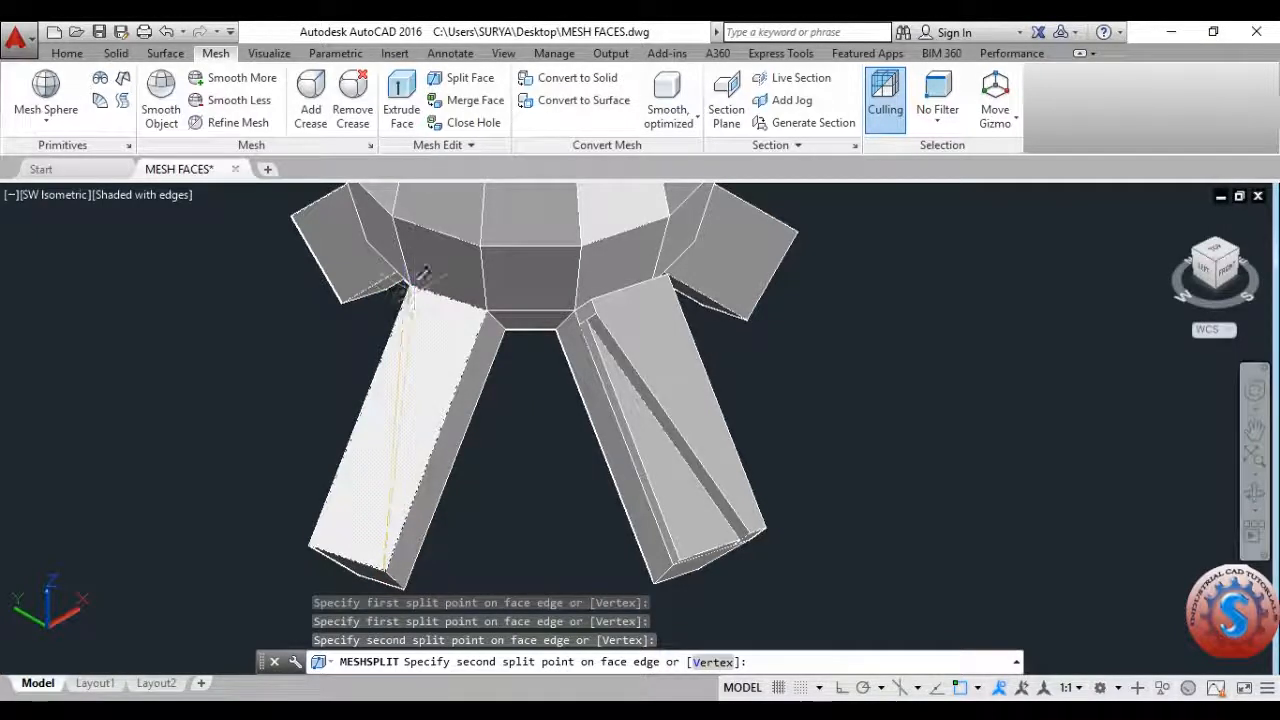
left_click(408, 285)
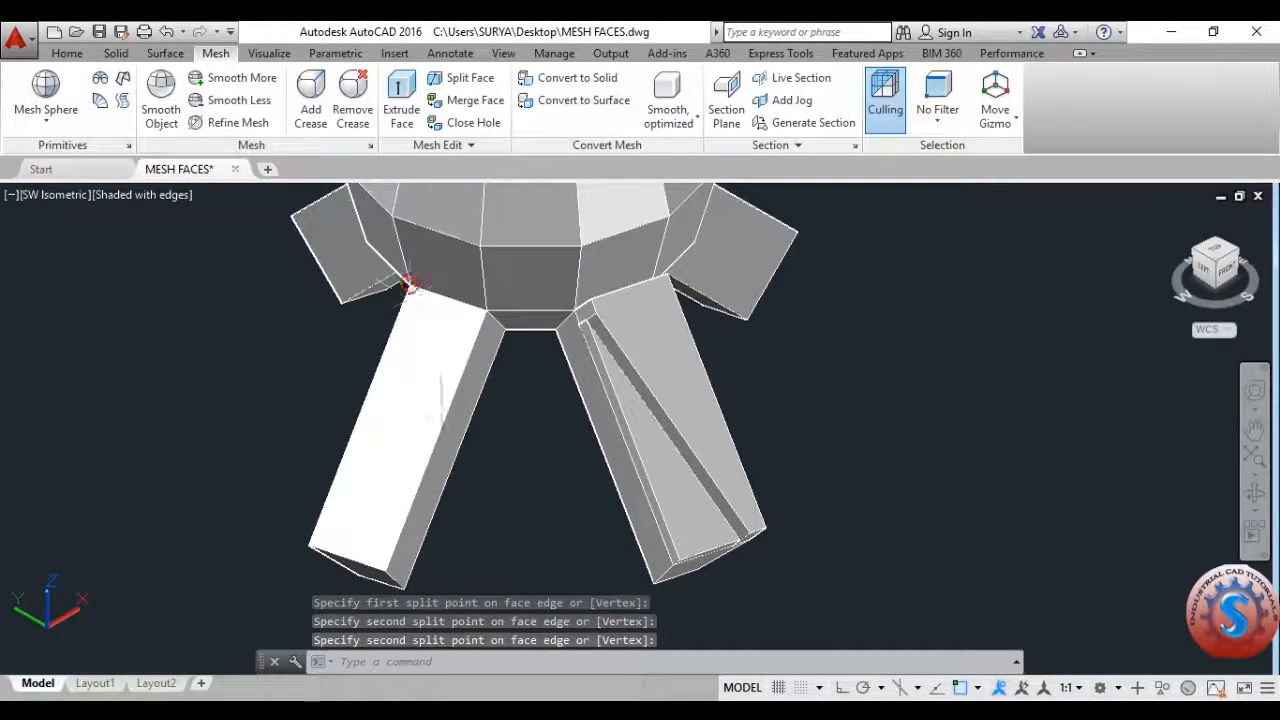
scroll(410, 285, "down", 3)
scroll(397, 390, "up", 6)
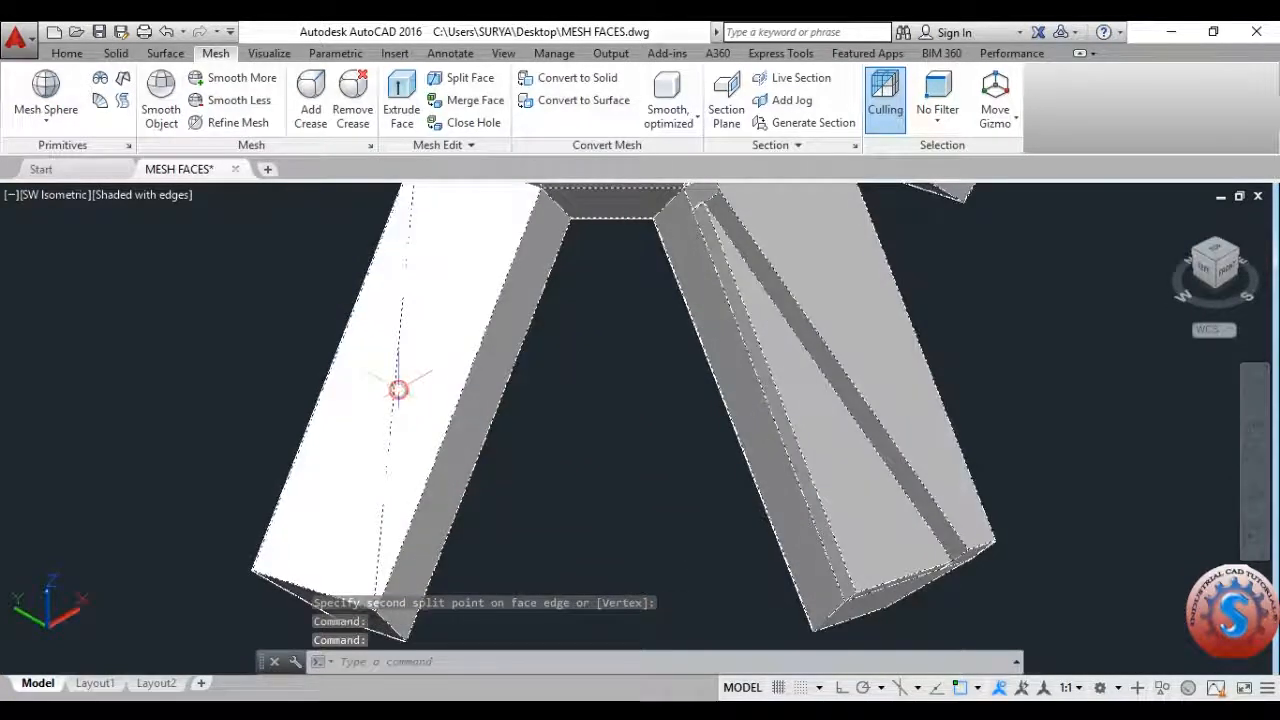
key("Escape")
scroll(586, 410, "down", 4)
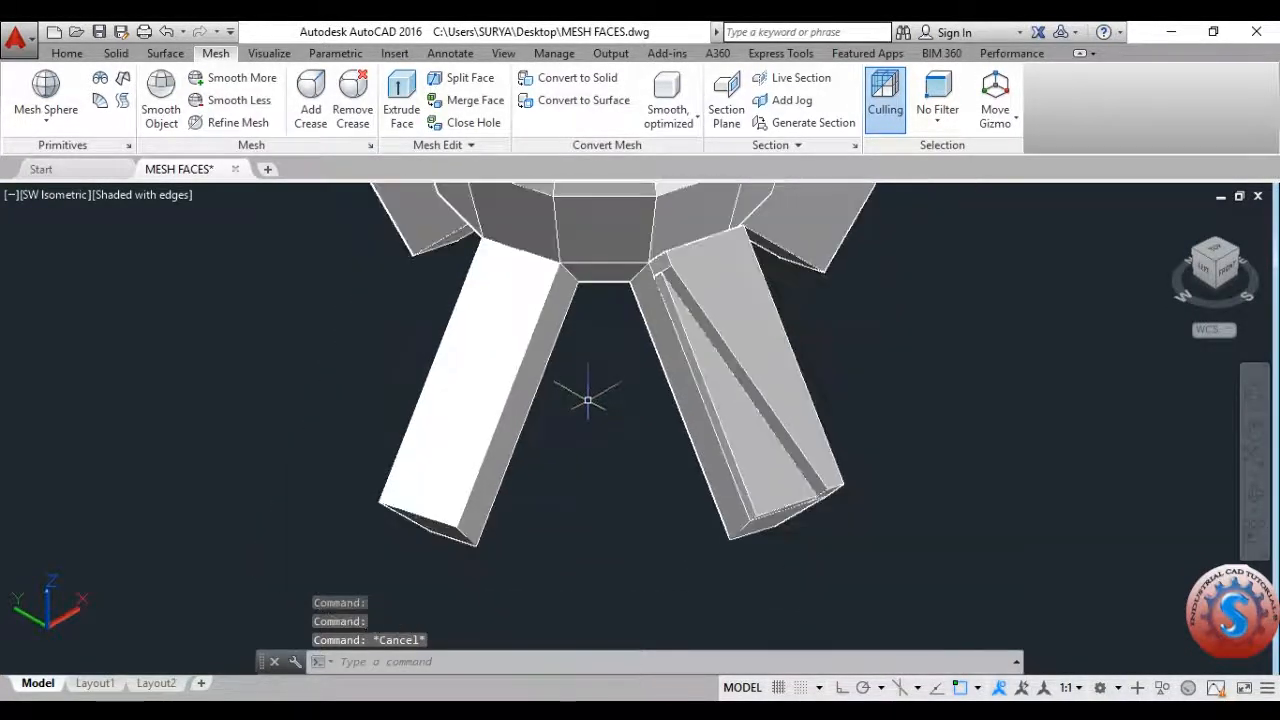
scroll(524, 365, "up", 2)
left_click(524, 375)
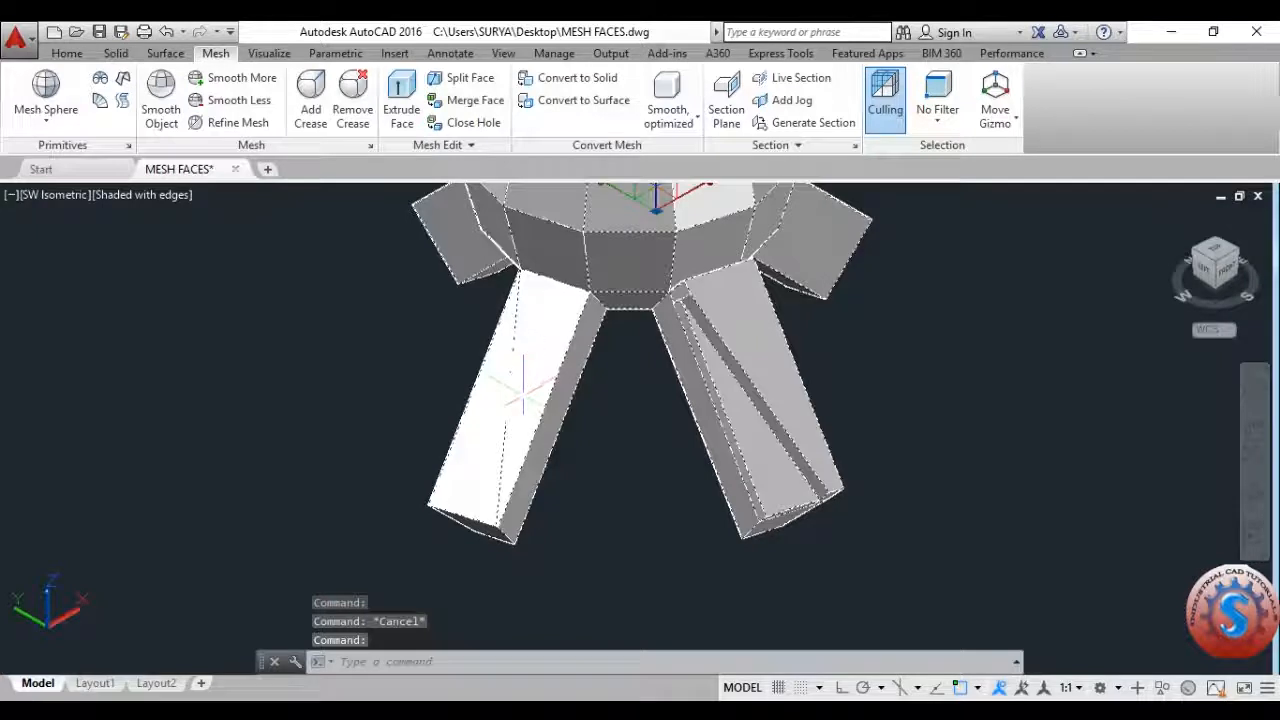
key("Escape")
- Extrude the inner triangular half of the left front leg's split face outward by about 11 units
left_click(401, 105)
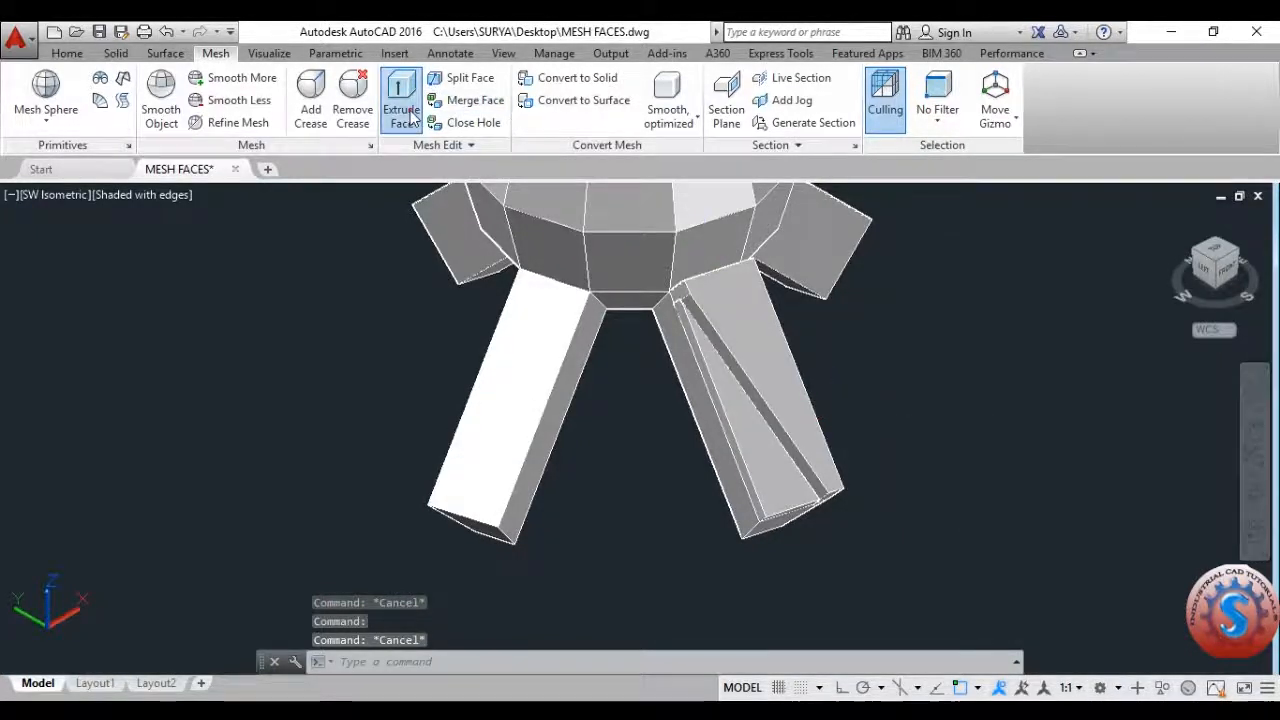
left_click(543, 346)
key("Return")
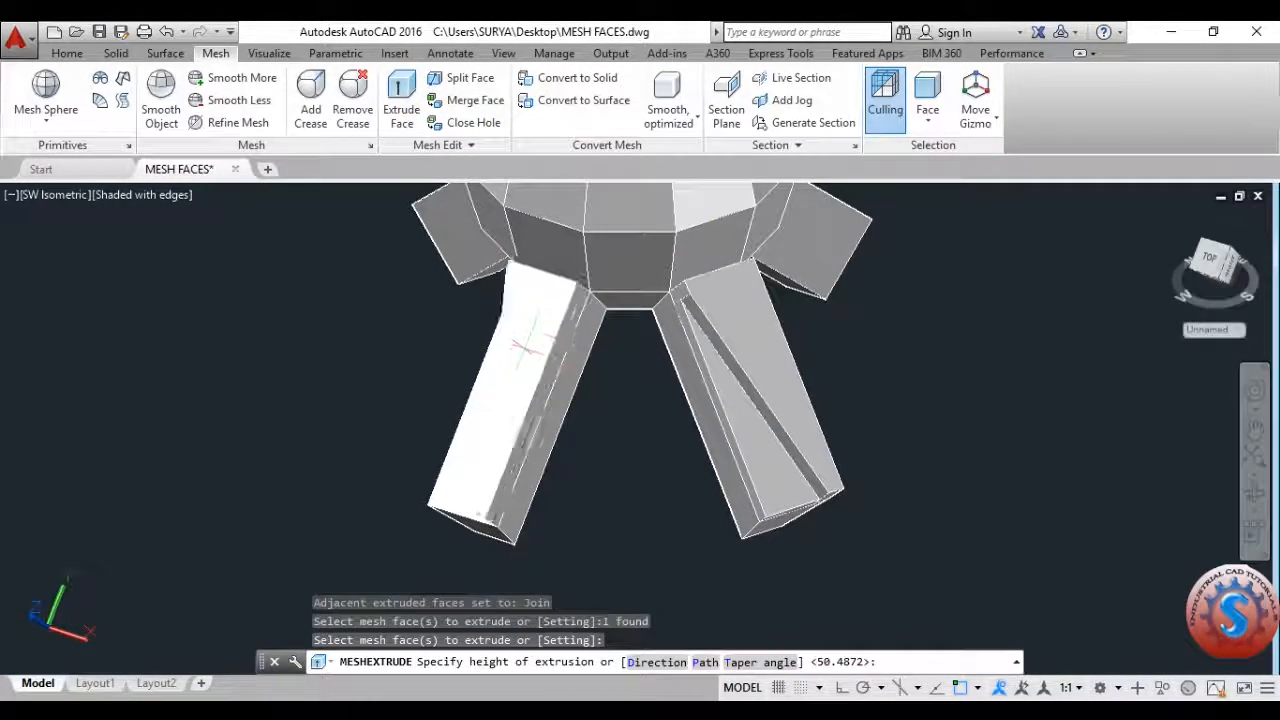
scroll(541, 348, "up", 1)
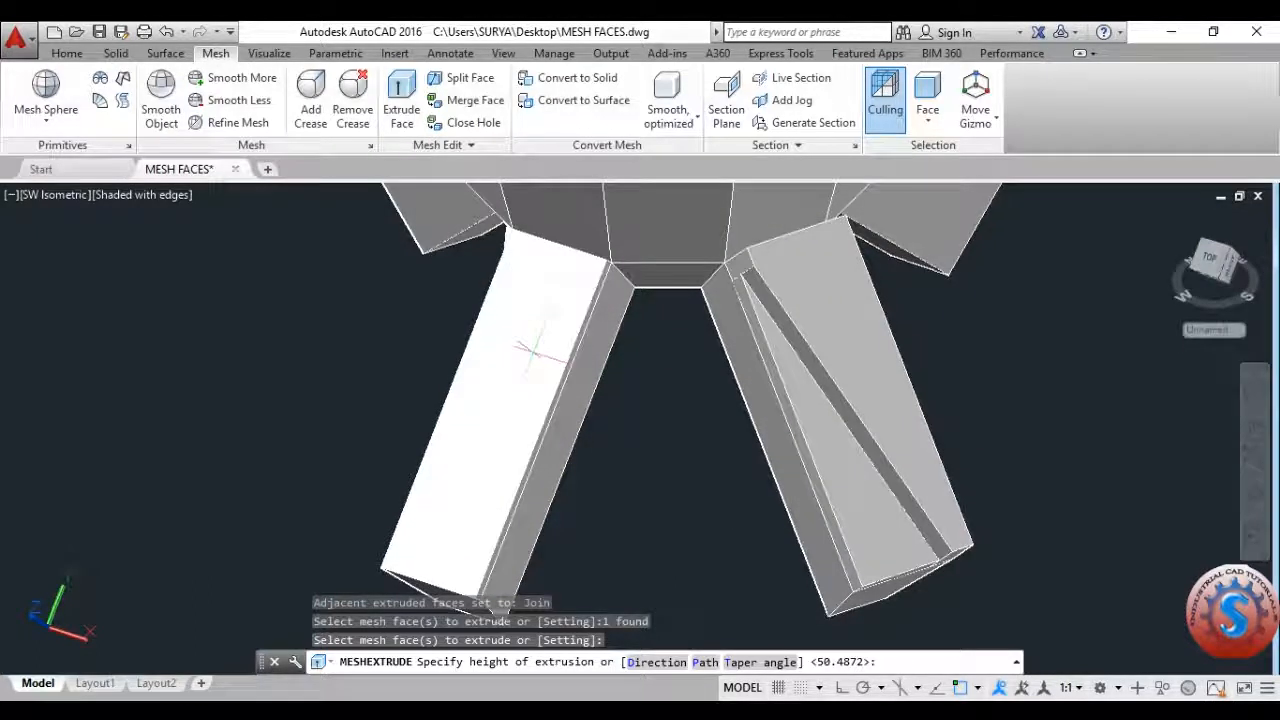
key("Escape")
- Extrude the outer triangular half of the left front leg's split face outward, beyond the inner half
left_click(401, 103)
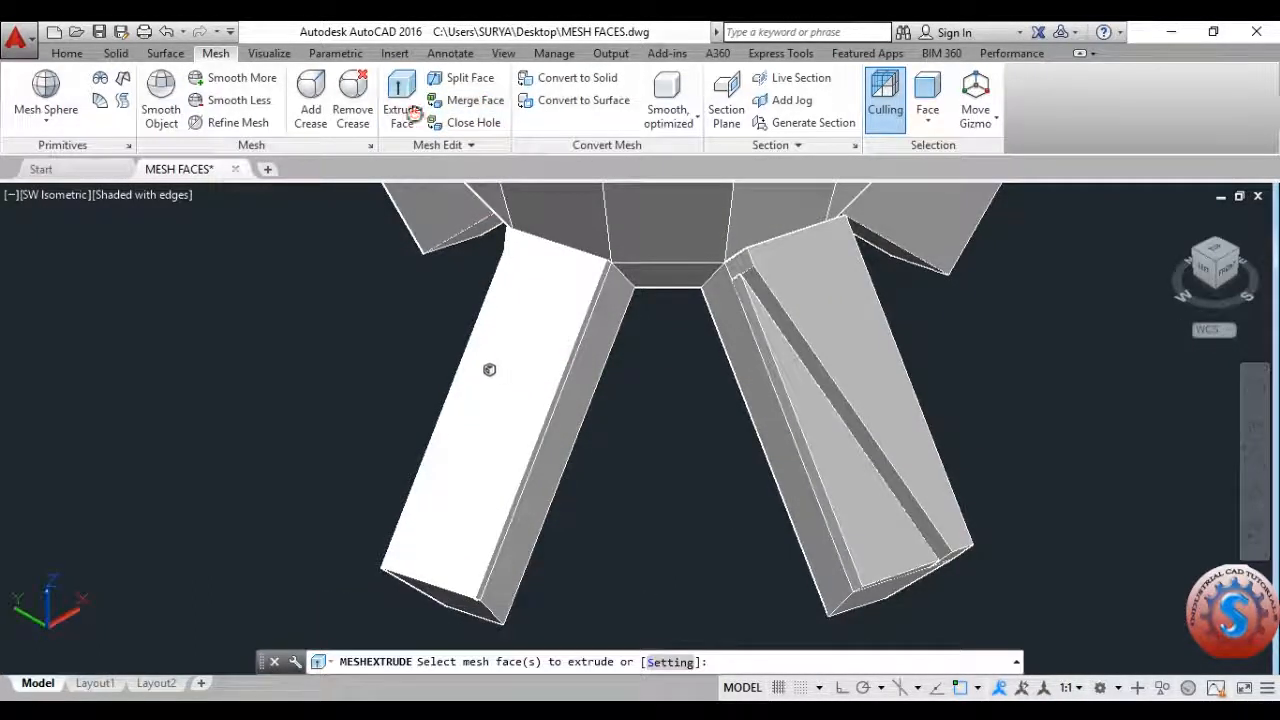
left_click(463, 388)
key("Return")
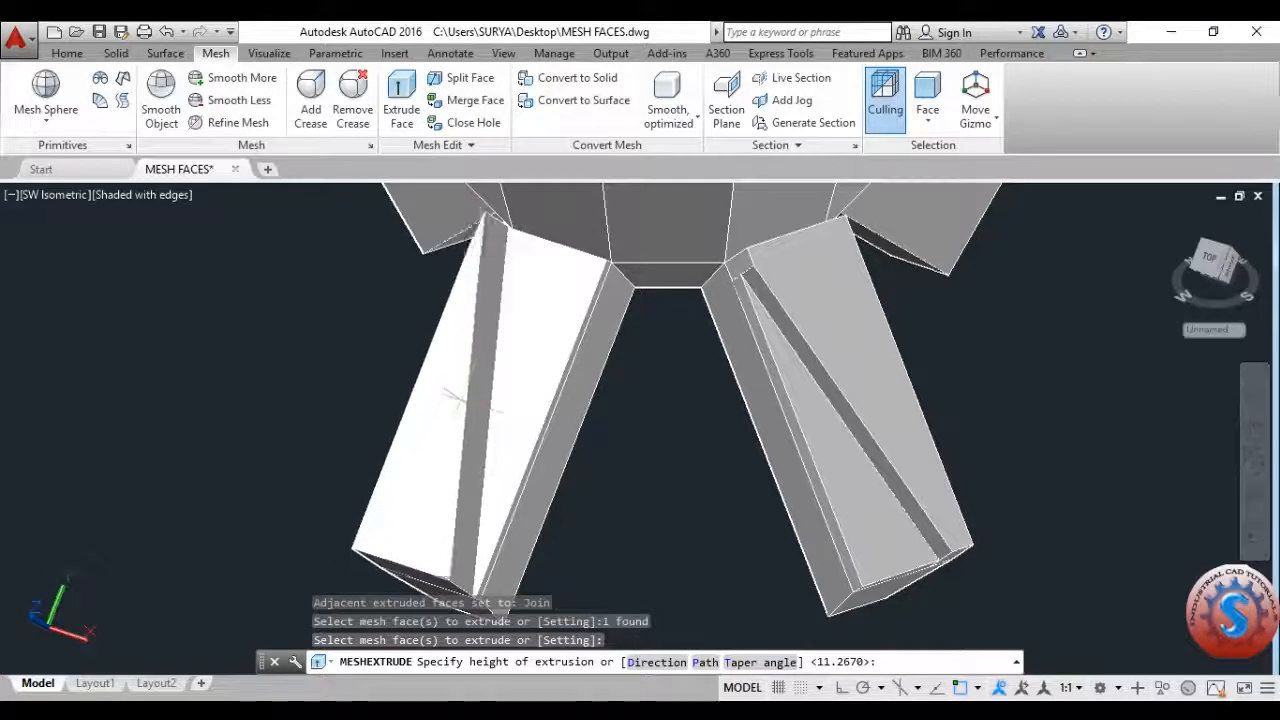
key("Escape")
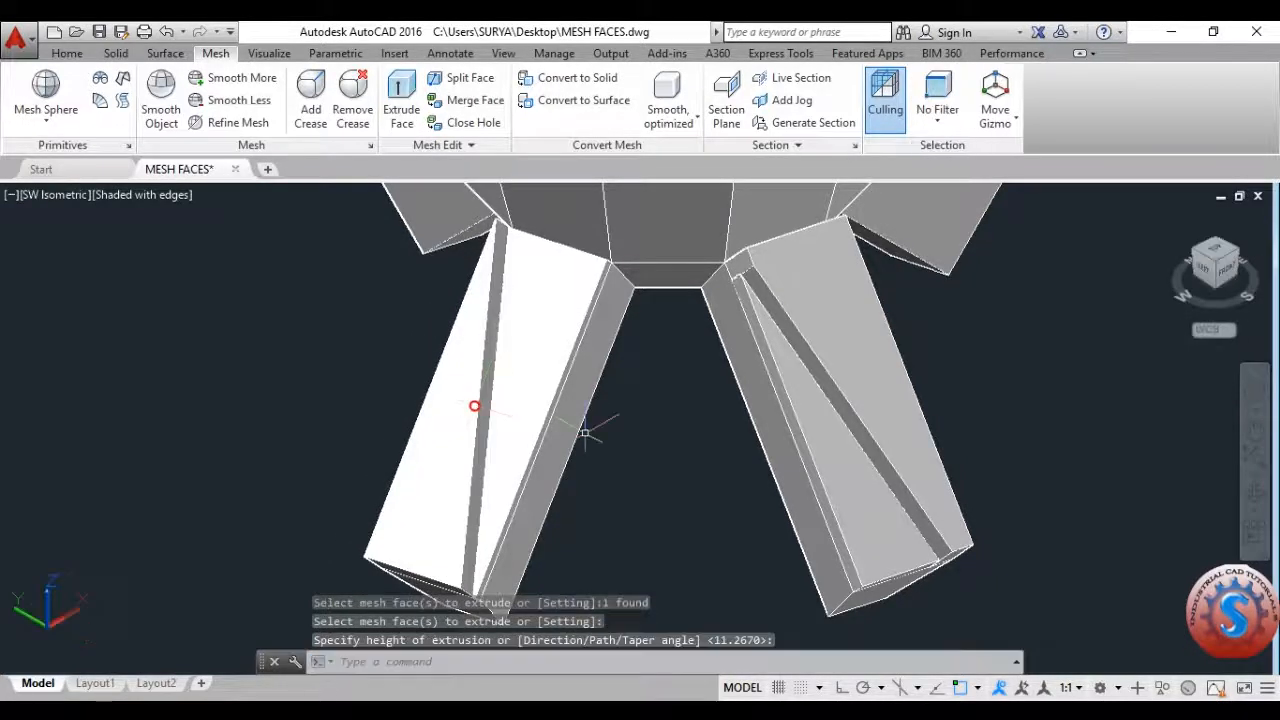
scroll(477, 403, "down", 5)
key("Escape")
key("Escape")
- Save the drawing
scroll(640, 380, "up", 2)
mouse_move(649, 387)
middle_mouse_down()
mouse_move(650, 408)
mouse_move(660, 387)
middle_mouse_up()
key("ctrl+s")
scroll(656, 376, "down", 2)
scroll(655, 386, "up", 4)
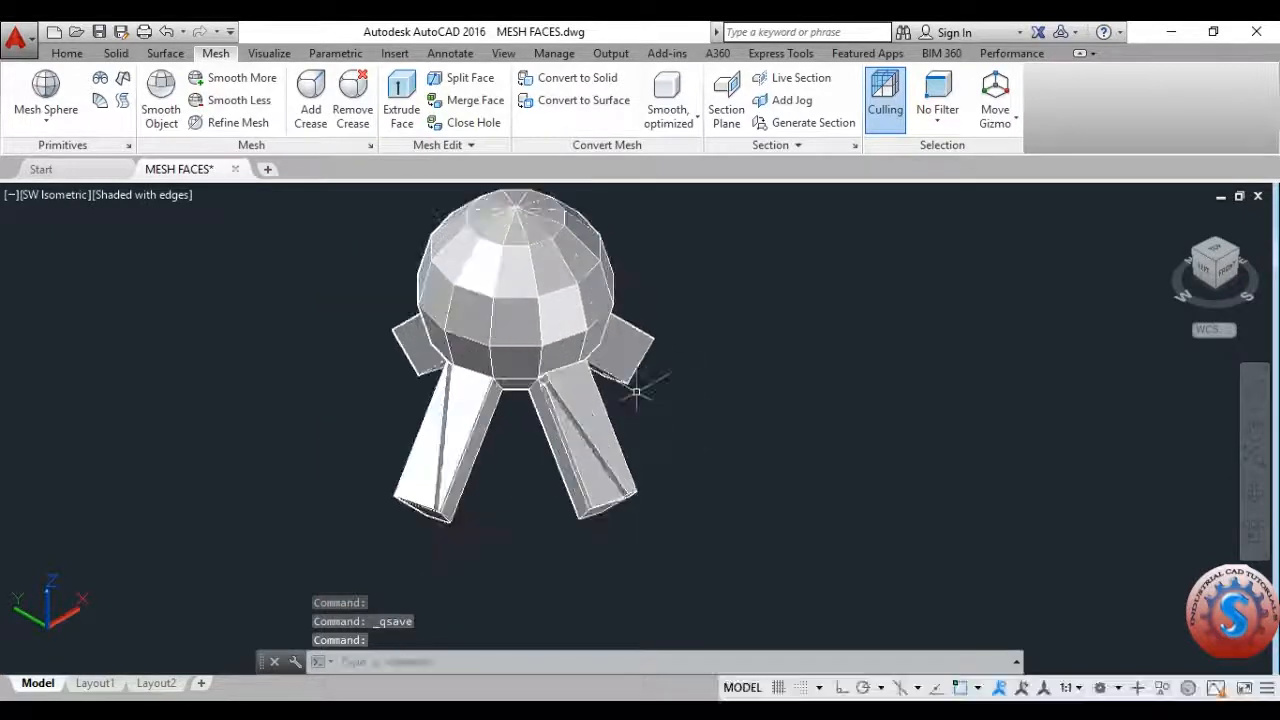
scroll(677, 423, "down", 2)
scroll(665, 405, "up", 2)
scroll(666, 402, "down", 2)
scroll(666, 412, "up", 2)
scroll(680, 414, "down", 3)
scroll(670, 418, "up", 2)
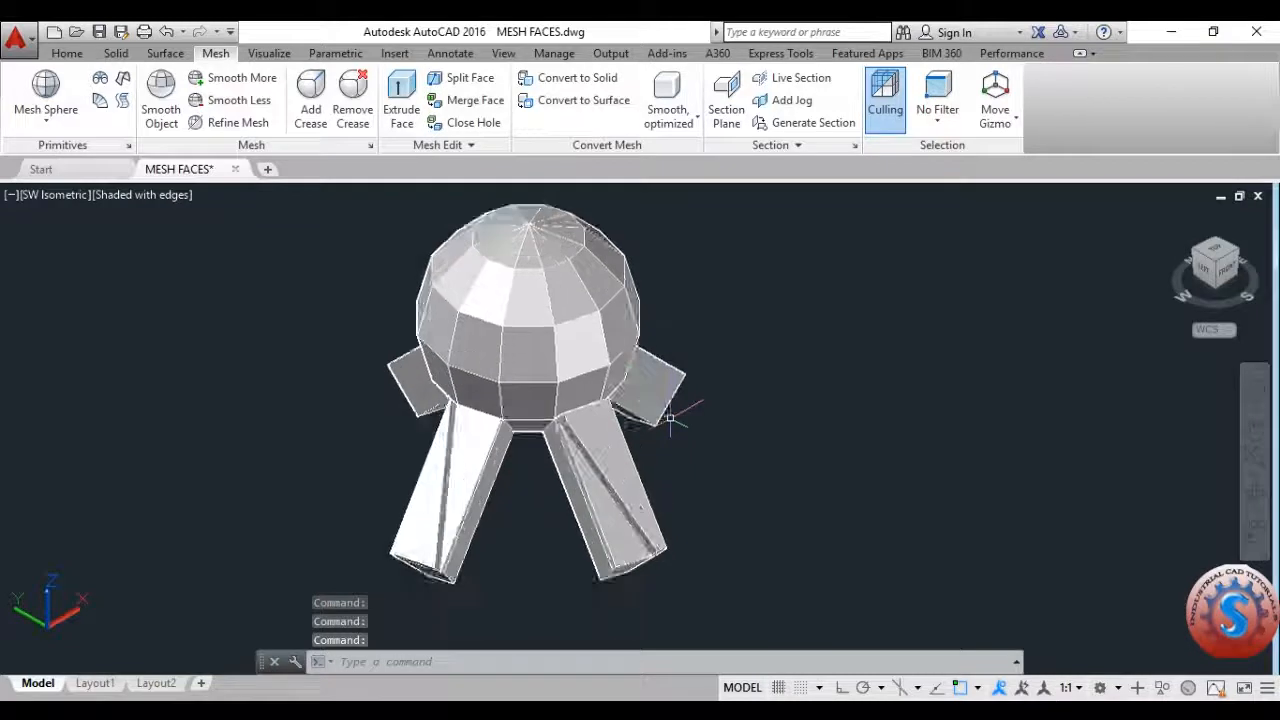
scroll(671, 423, "down", 2)
scroll(665, 405, "up", 2)
middle_click_drag(651, 388, 700, 420)
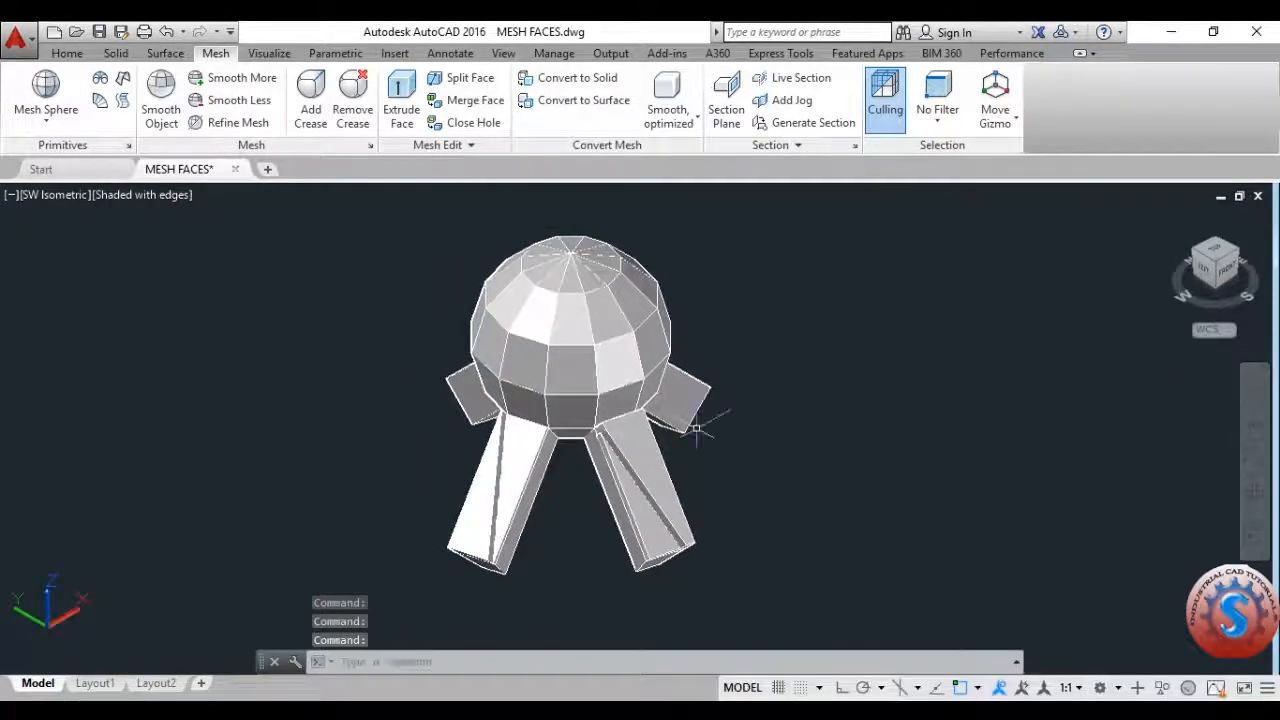
scroll(697, 428, "up", 2)
scroll(695, 420, "down", 1)
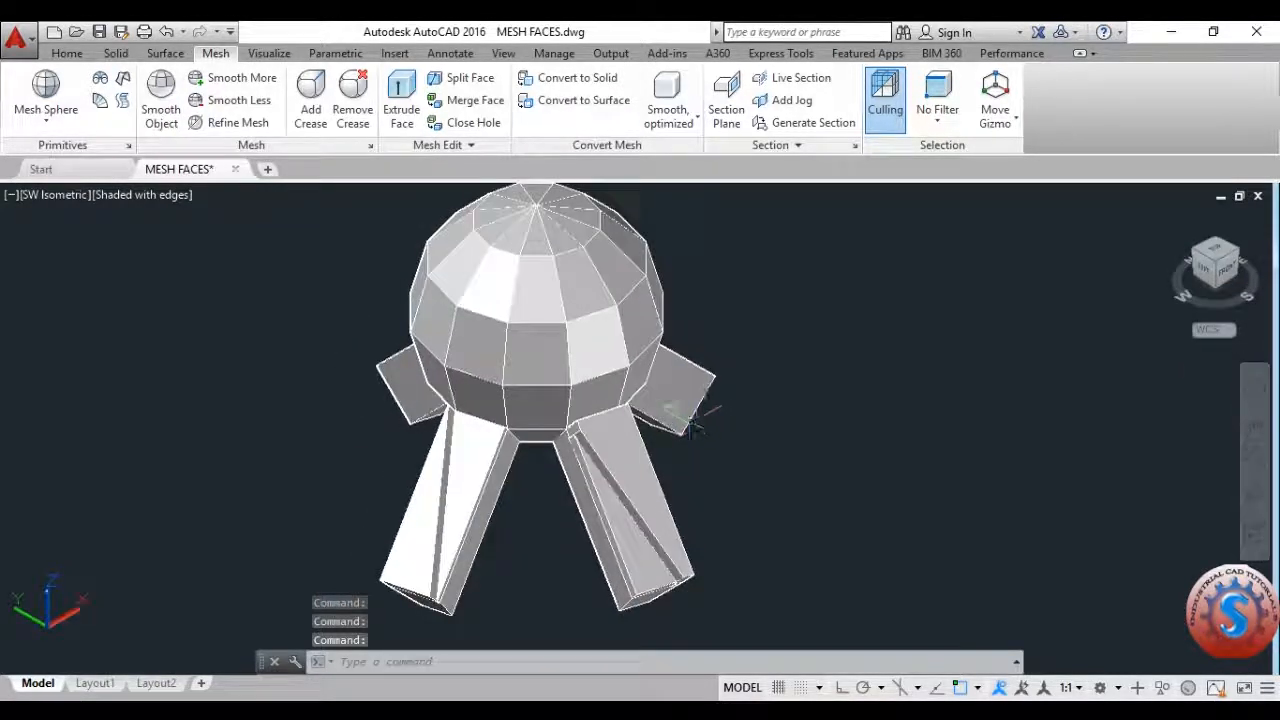
- Merge the five adjacent front faces of the sphere's upper band, just below the polar cap, into one face
left_click(468, 104)
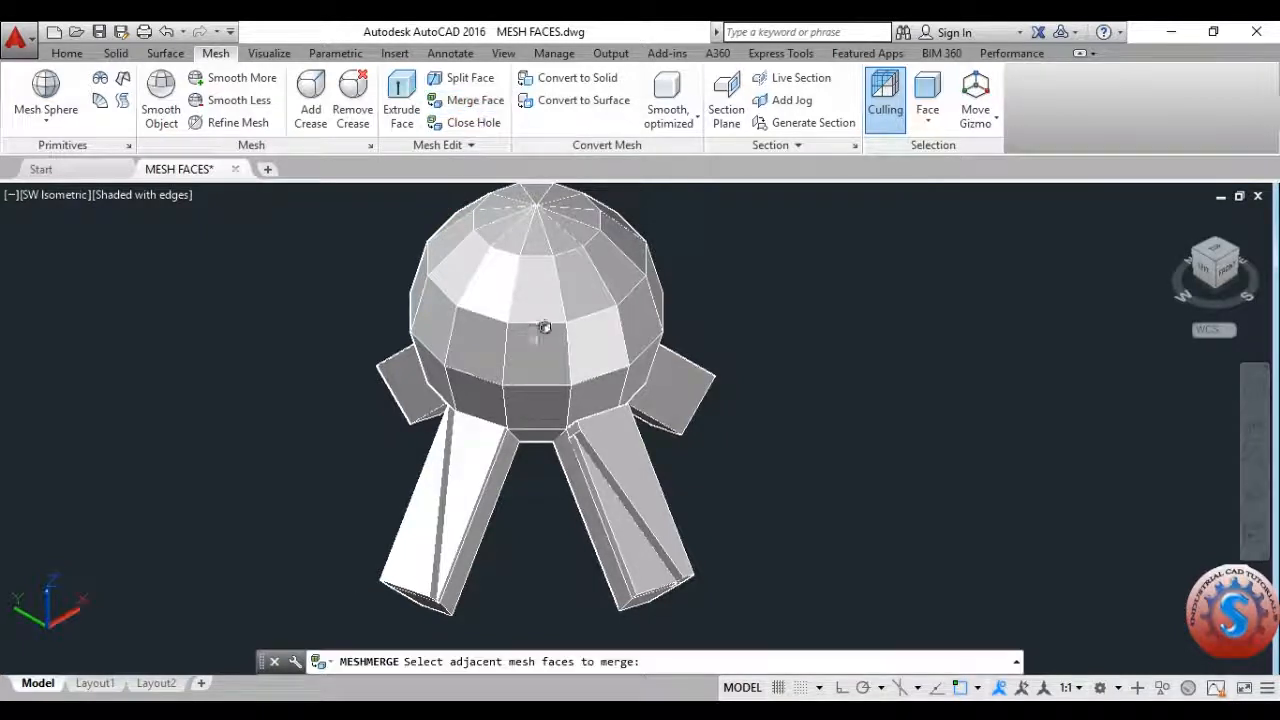
scroll(580, 349, "down", 2)
scroll(580, 350, "up", 1)
scroll(512, 318, "up", 2)
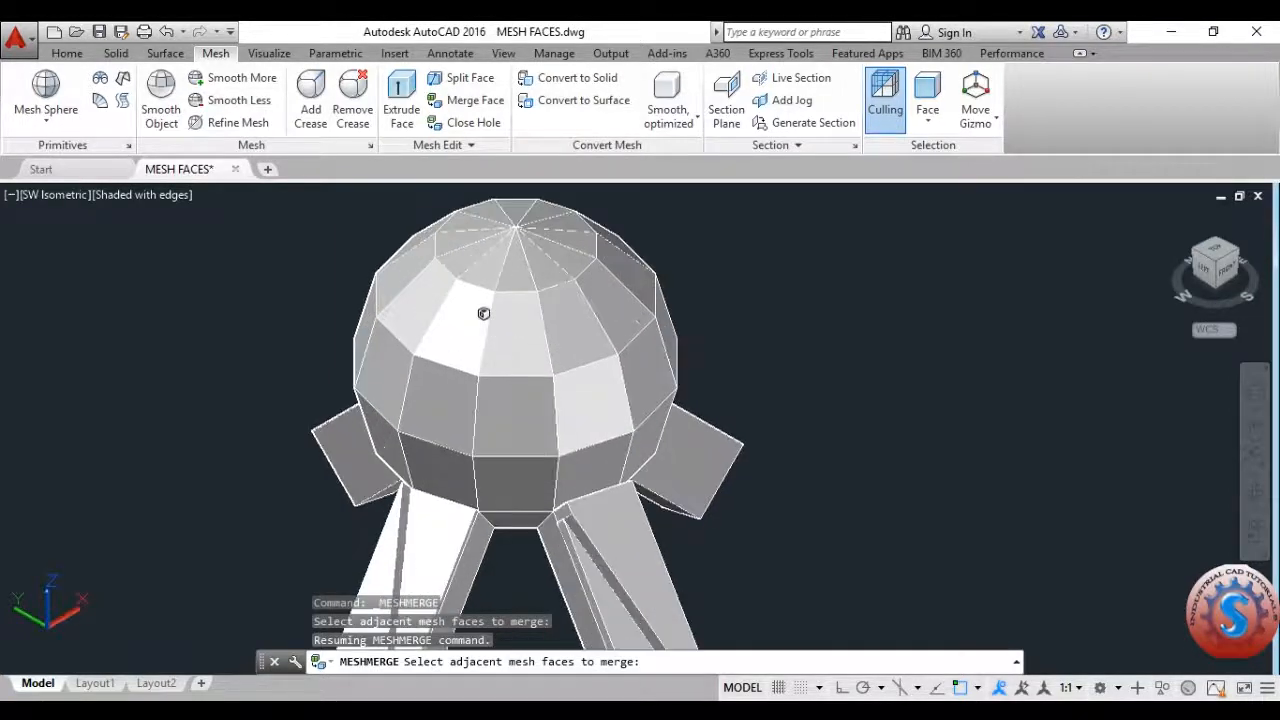
left_click(470, 320)
left_click(506, 337)
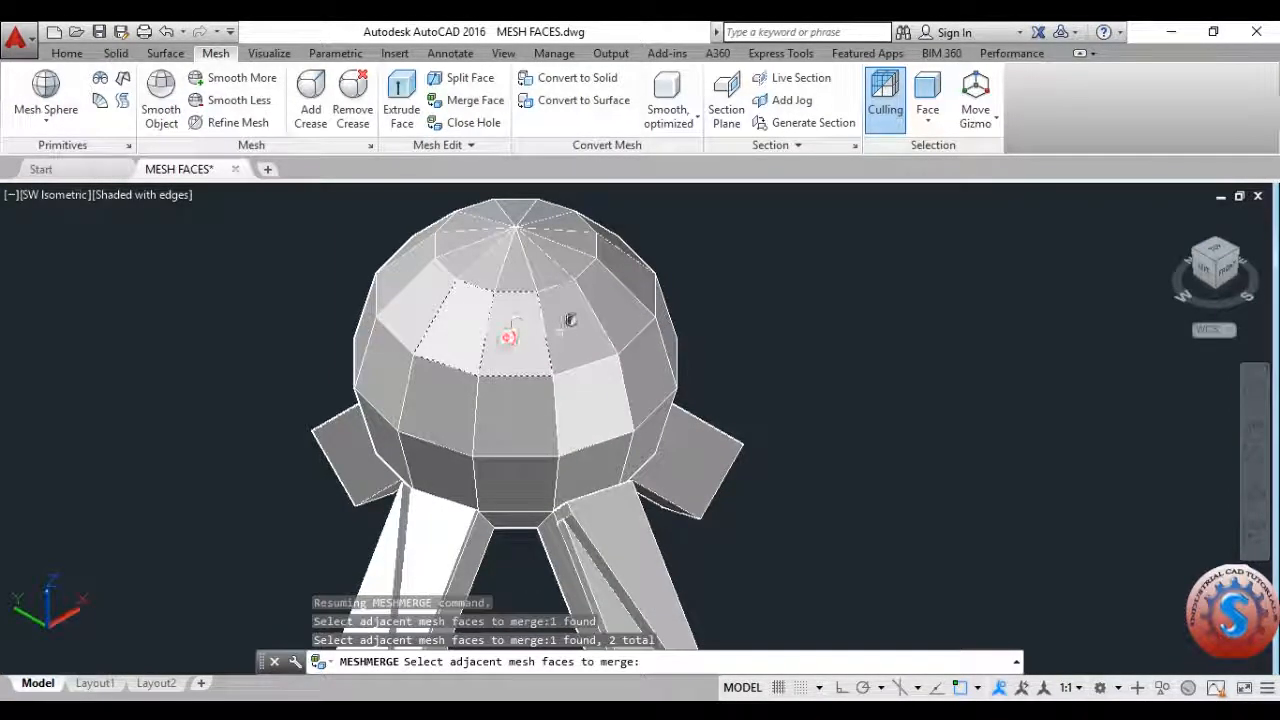
left_click(561, 332)
left_click(614, 321)
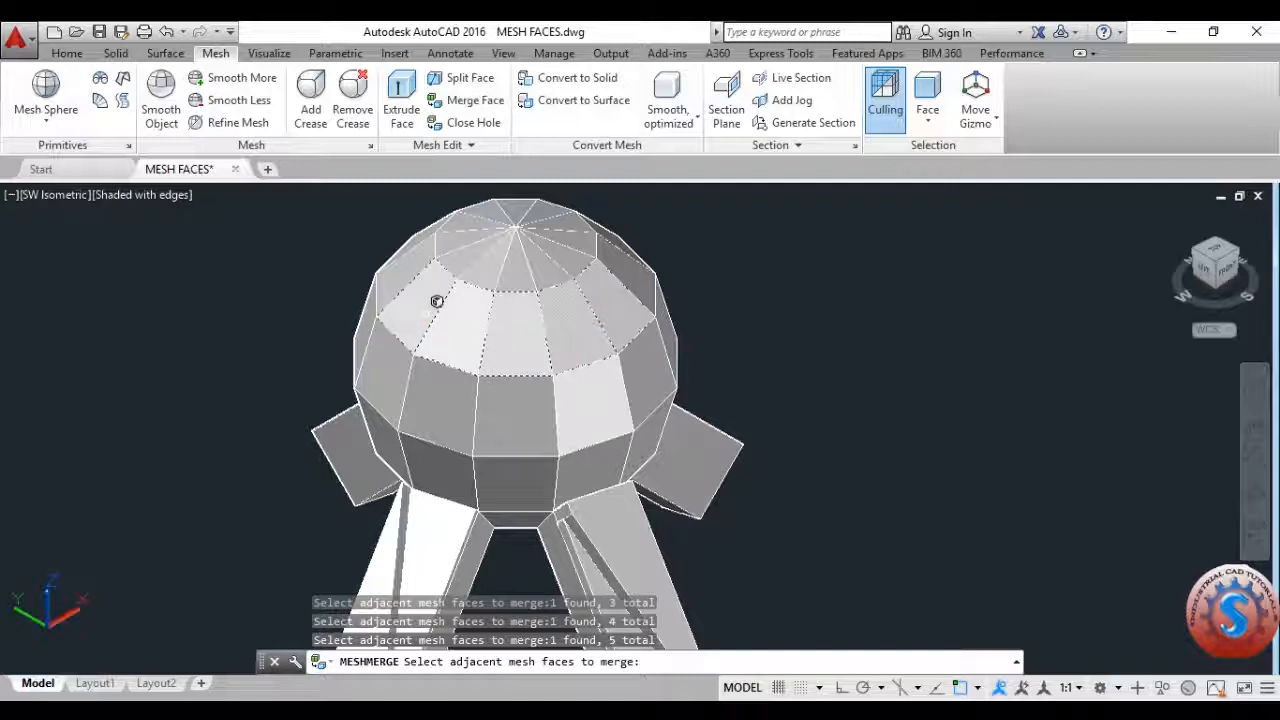
key("Return")
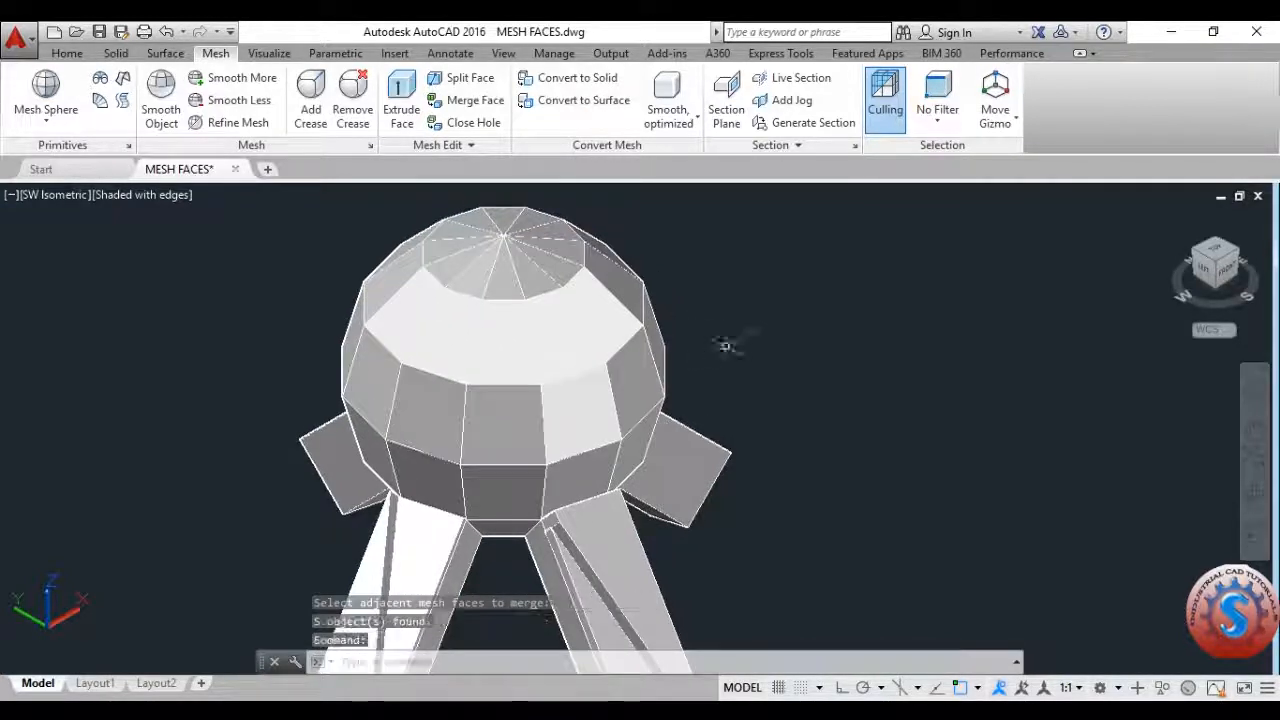
- Merge the seven remaining faces around the back of the sphere's upper band into a single face
type("3dforbit")
key("Return")
left_click_drag(723, 334, 670, 390)
key("Escape")
left_click(468, 100)
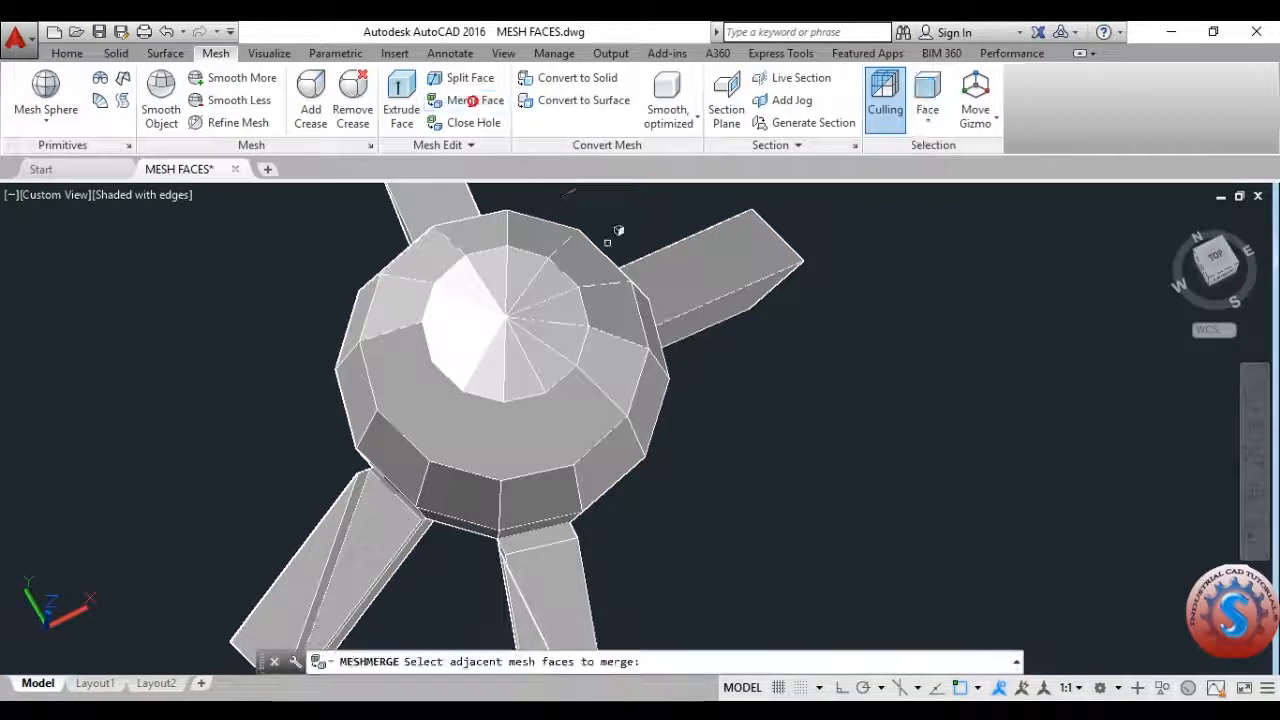
scroll(620, 380, "up", 2)
left_click(622, 381)
left_click(620, 317)
left_click(569, 255)
left_click(511, 217)
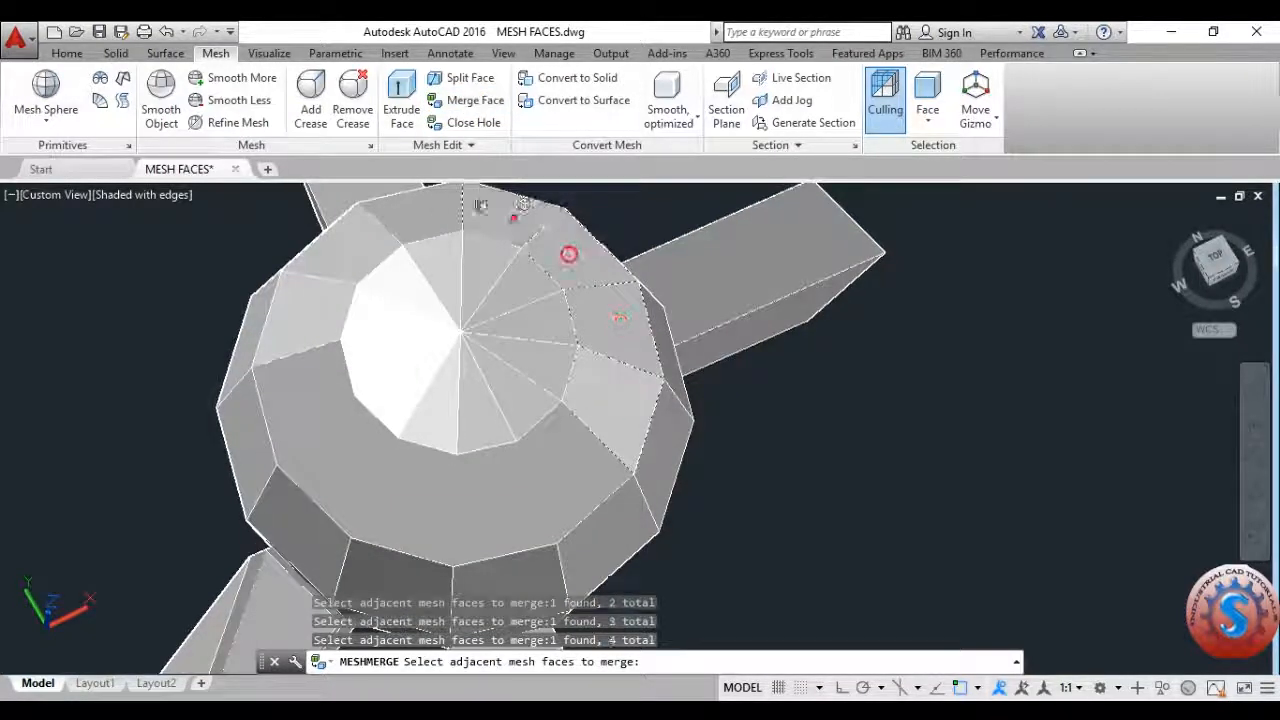
left_click(424, 215)
left_click(370, 227)
left_click(358, 244)
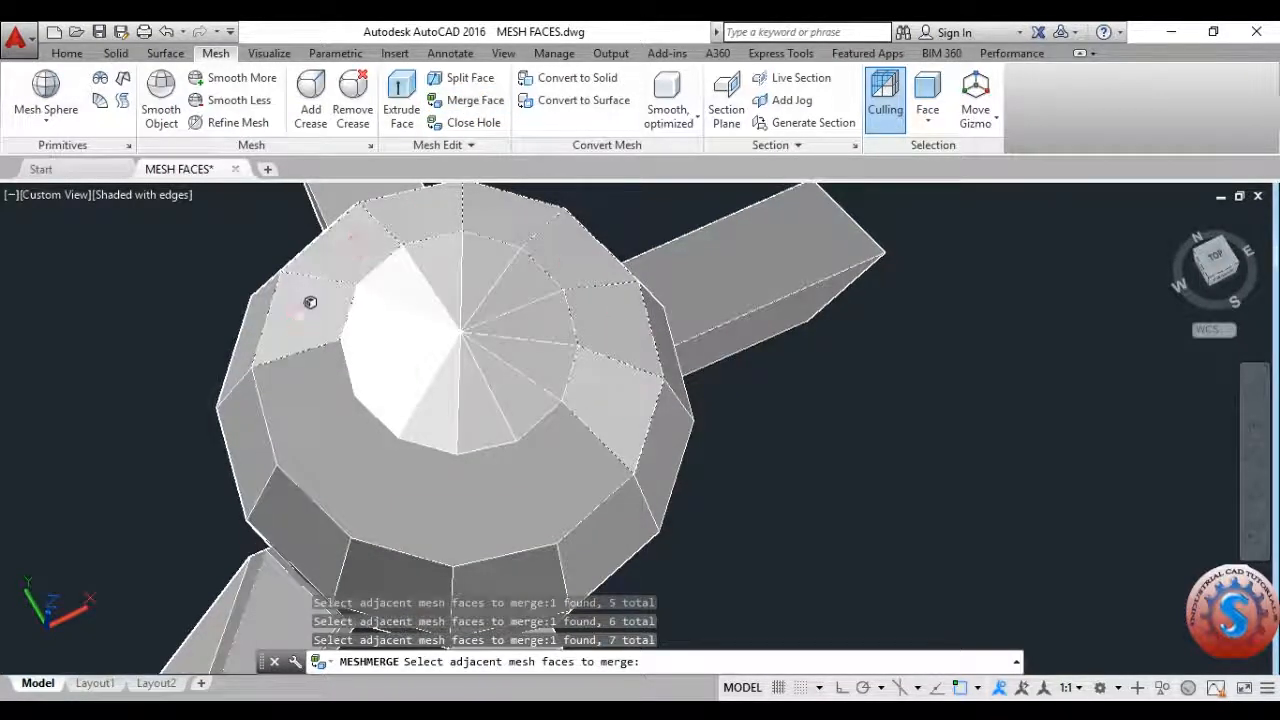
key("Return")
- Examine the sphere's merged upper band and the legs from several directions
scroll(501, 359, "down", 6)
middle_click_drag(620, 362, 634, 311)
scroll(638, 309, "up", 3)
key("Escape")
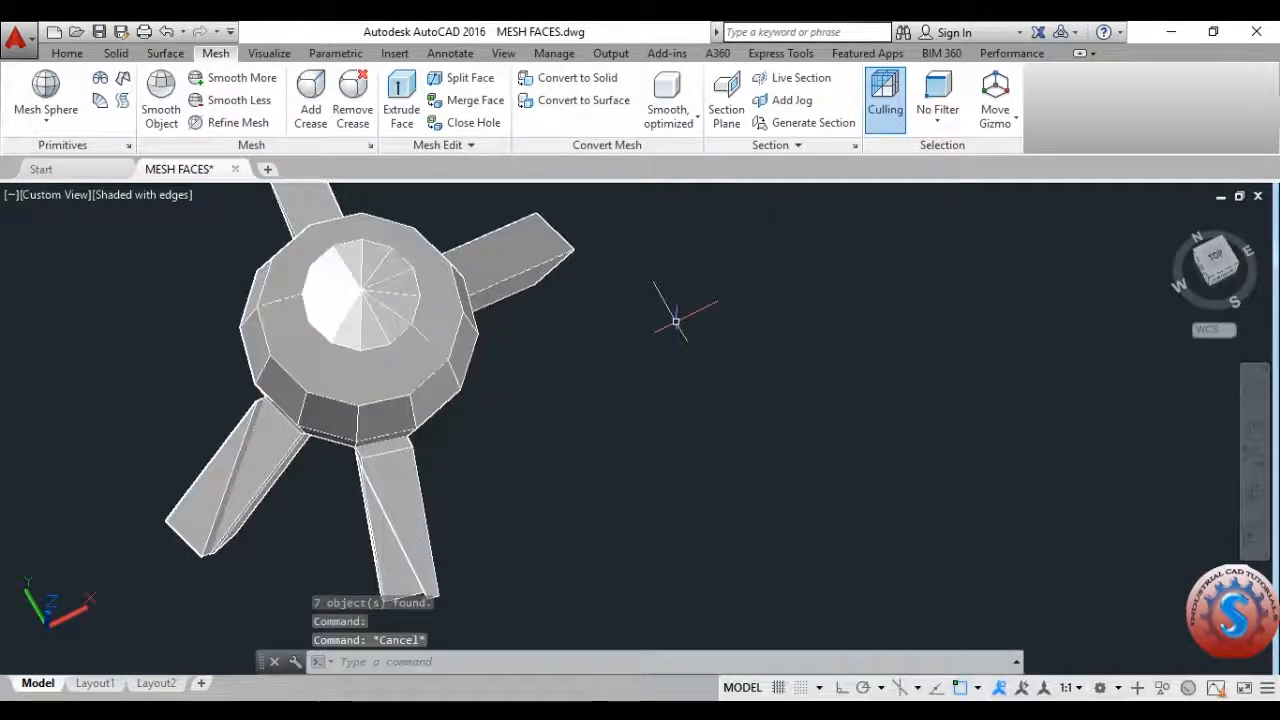
type("3dforbit")
key("Return")
left_click_drag(637, 409, 746, 434)
key("Escape")
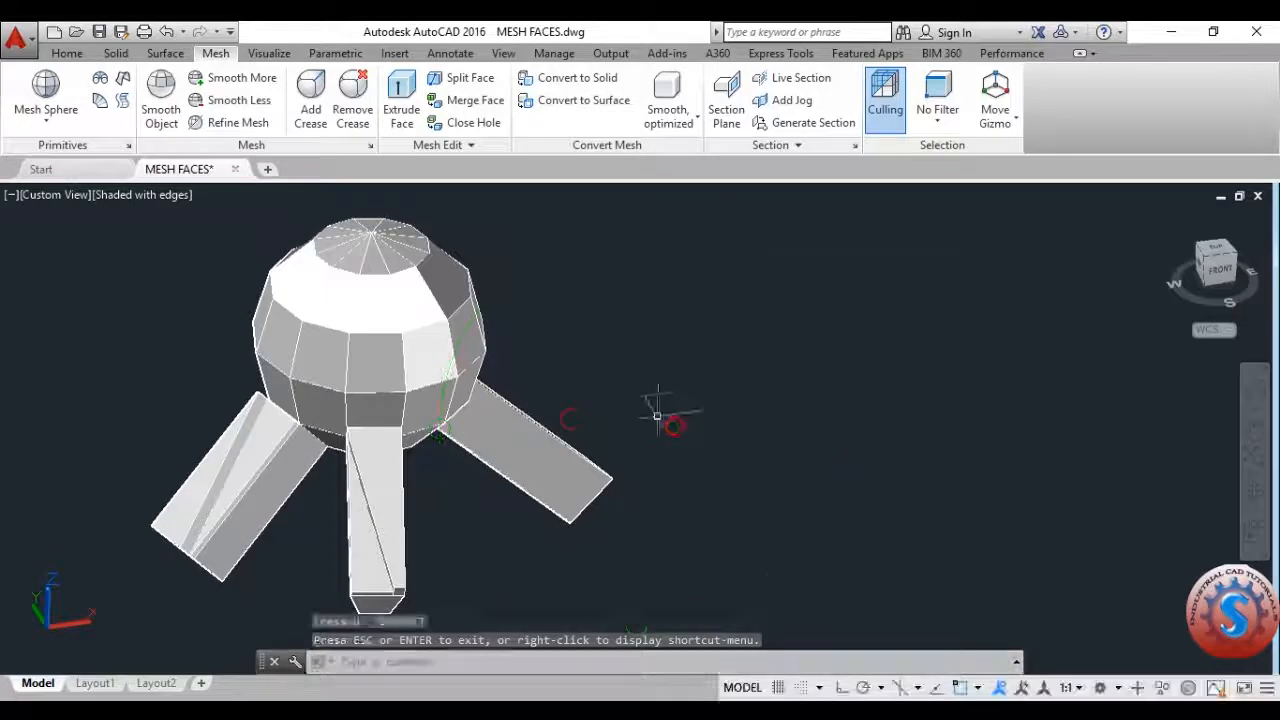
scroll(657, 415, "down", 2)
scroll(609, 357, "up", 5)
type("3D")
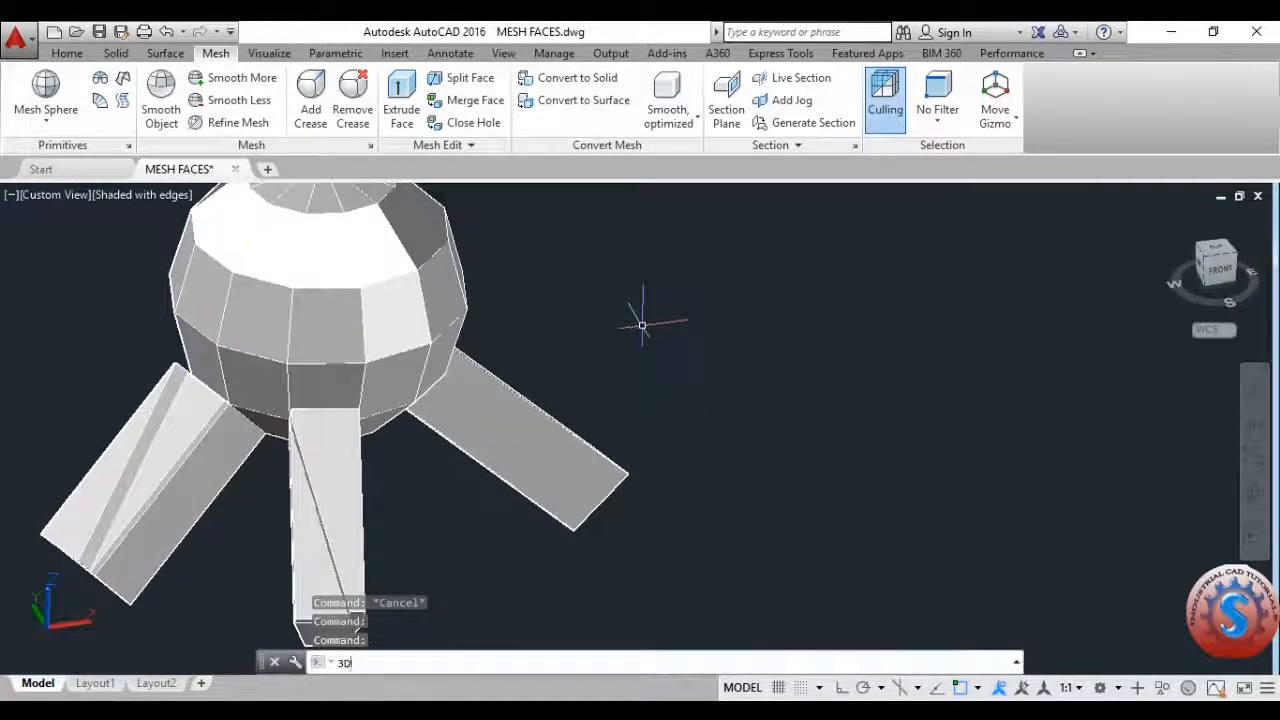
type("FORBIT")
key("Return")
left_click_drag(640, 323, 597, 424)
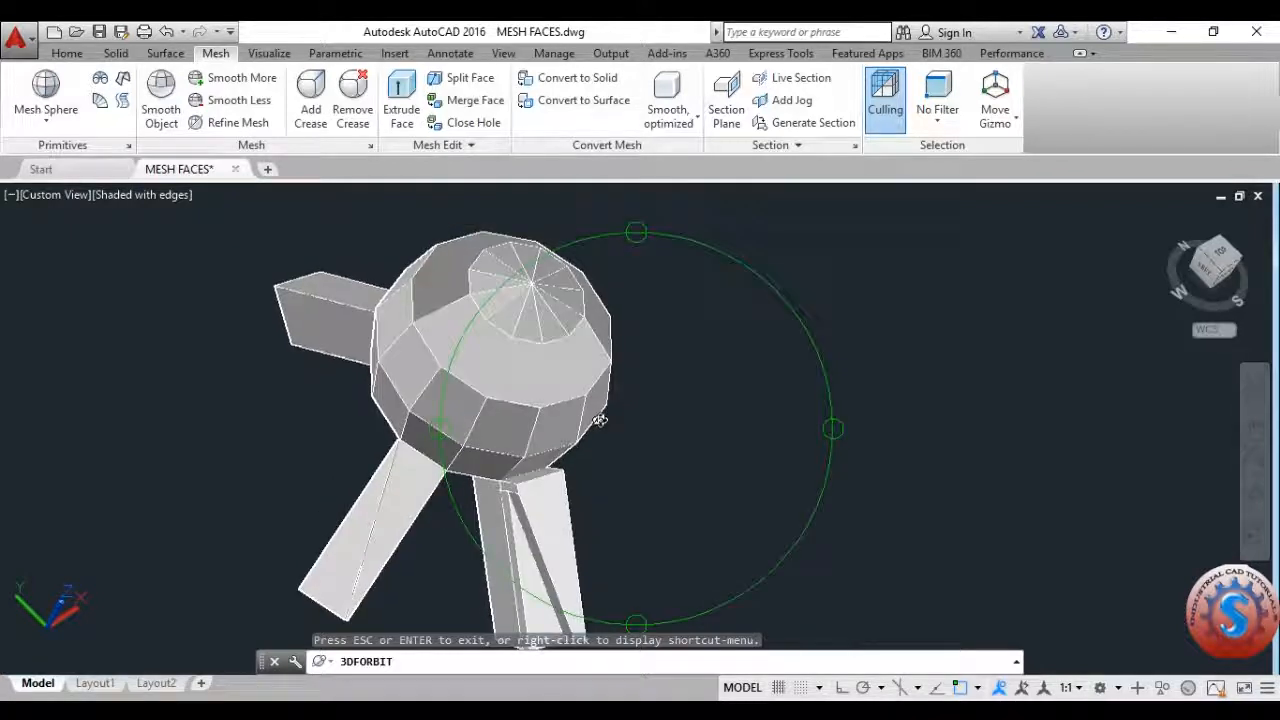
key("Escape")
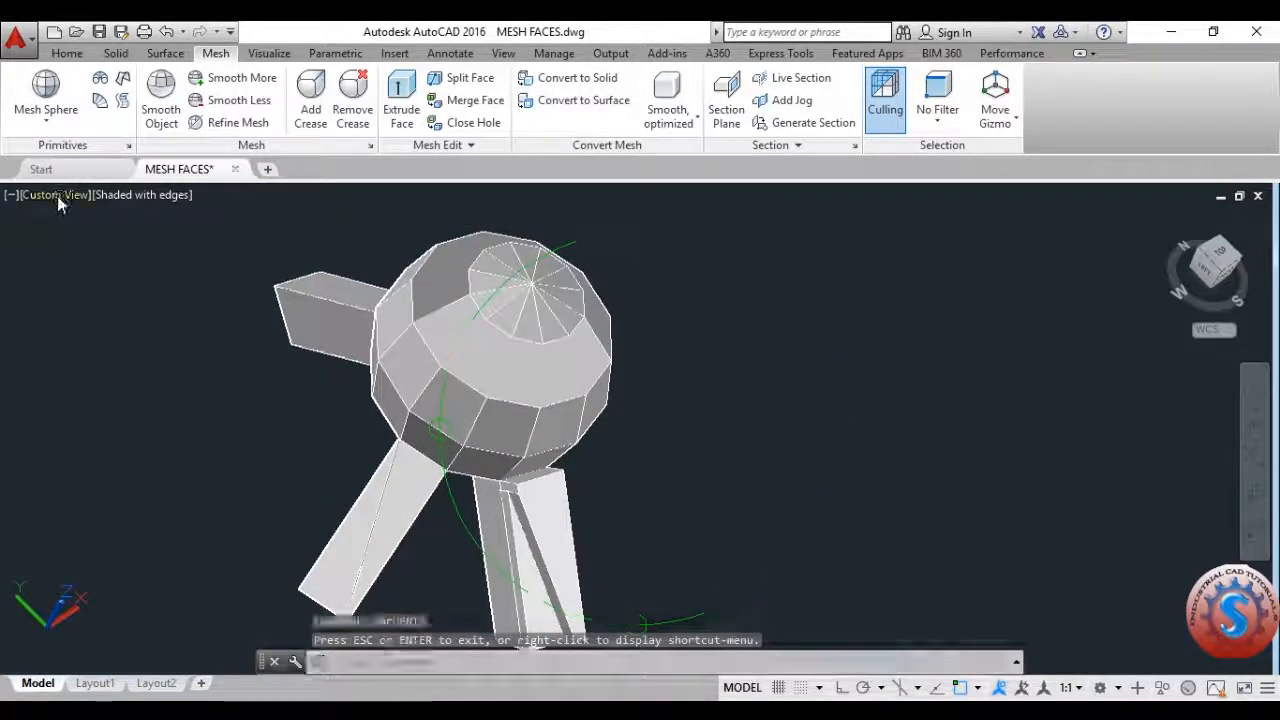
- Restore the SW Isometric view and orbit around to inspect the mesh from its left side
left_click(57, 196)
left_click(107, 367)
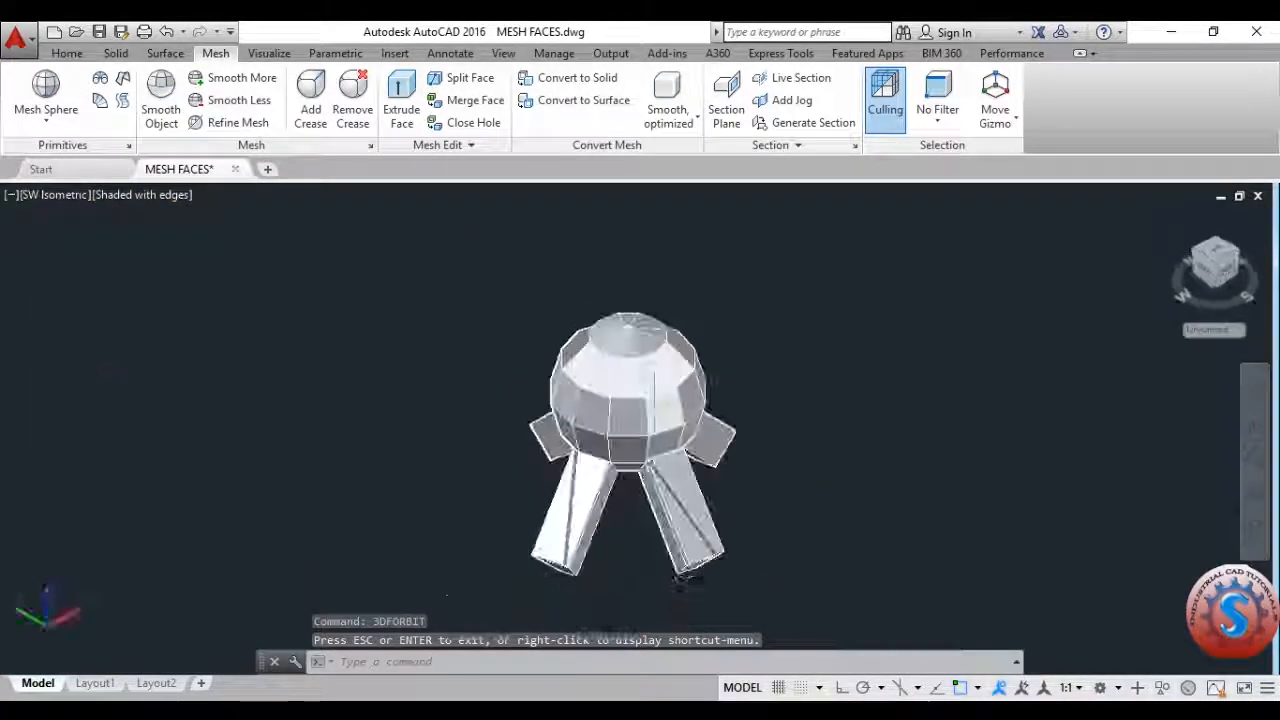
key("Return")
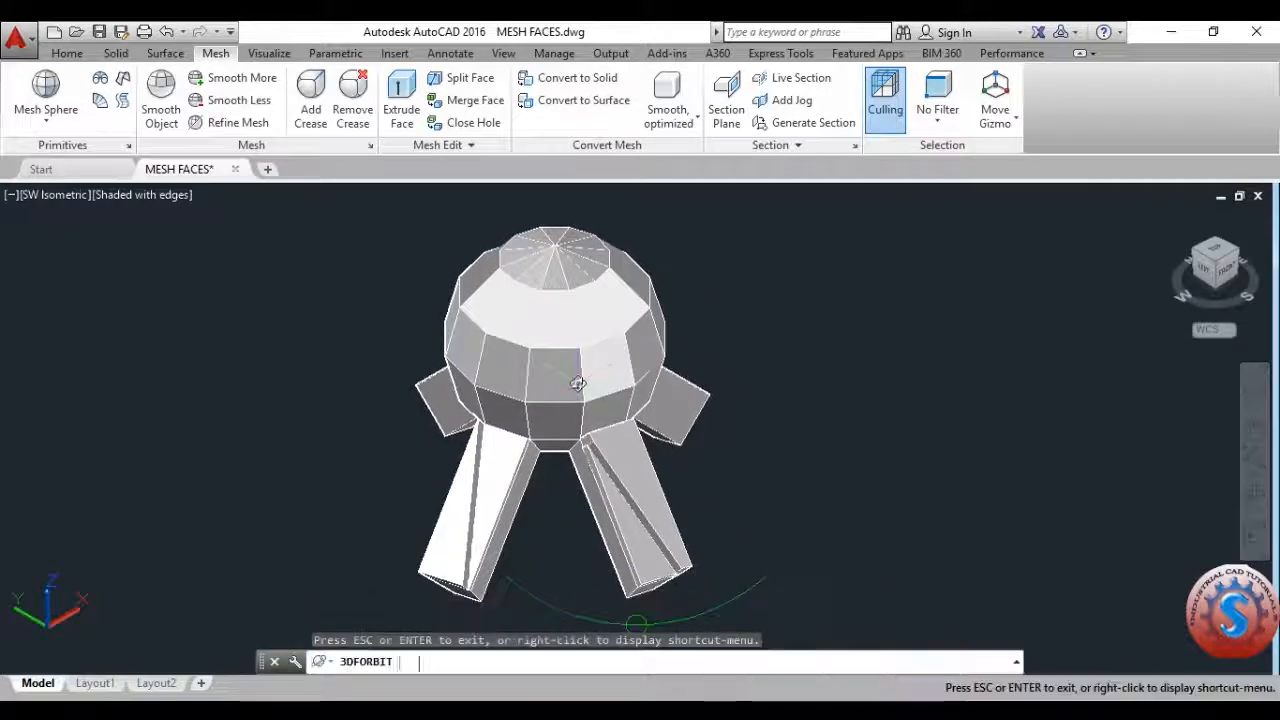
left_click_drag(578, 383, 760, 432)
scroll(668, 423, "up", 1)
left_click_drag(668, 423, 529, 417)
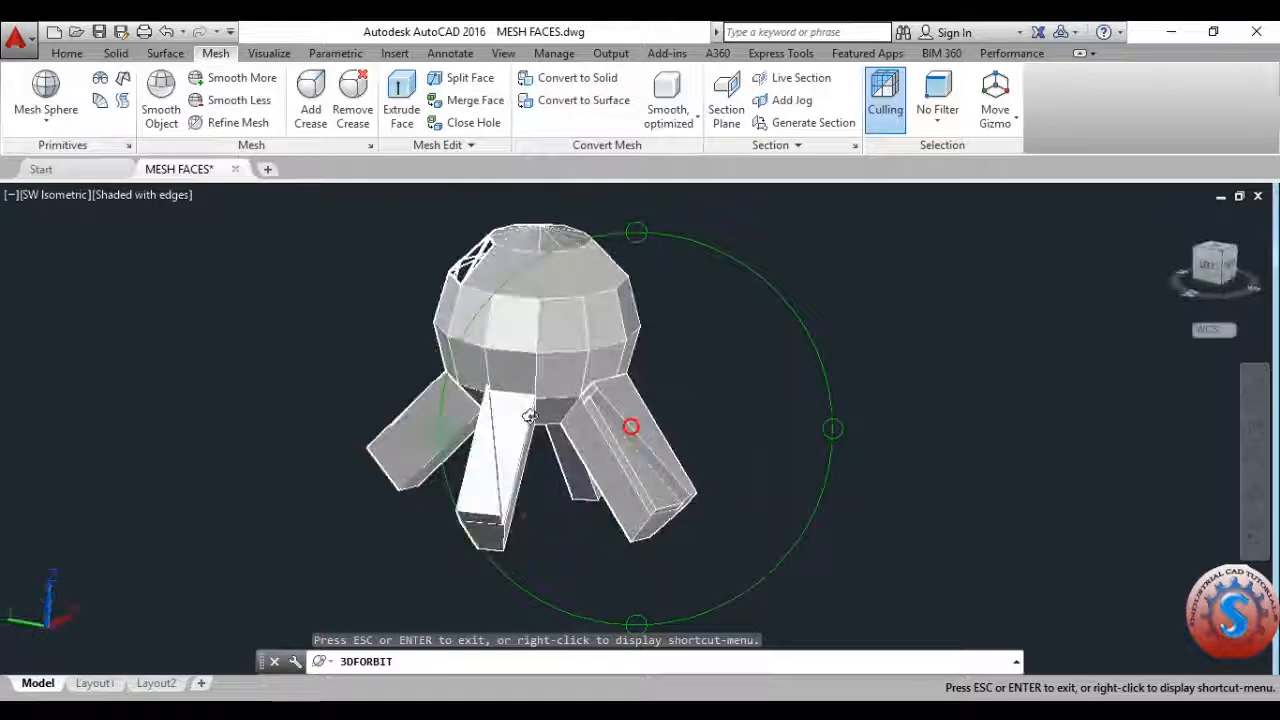
scroll(532, 420, "up", 1)
scroll(533, 420, "down", 3)
middle_click_drag(545, 435, 553, 447)
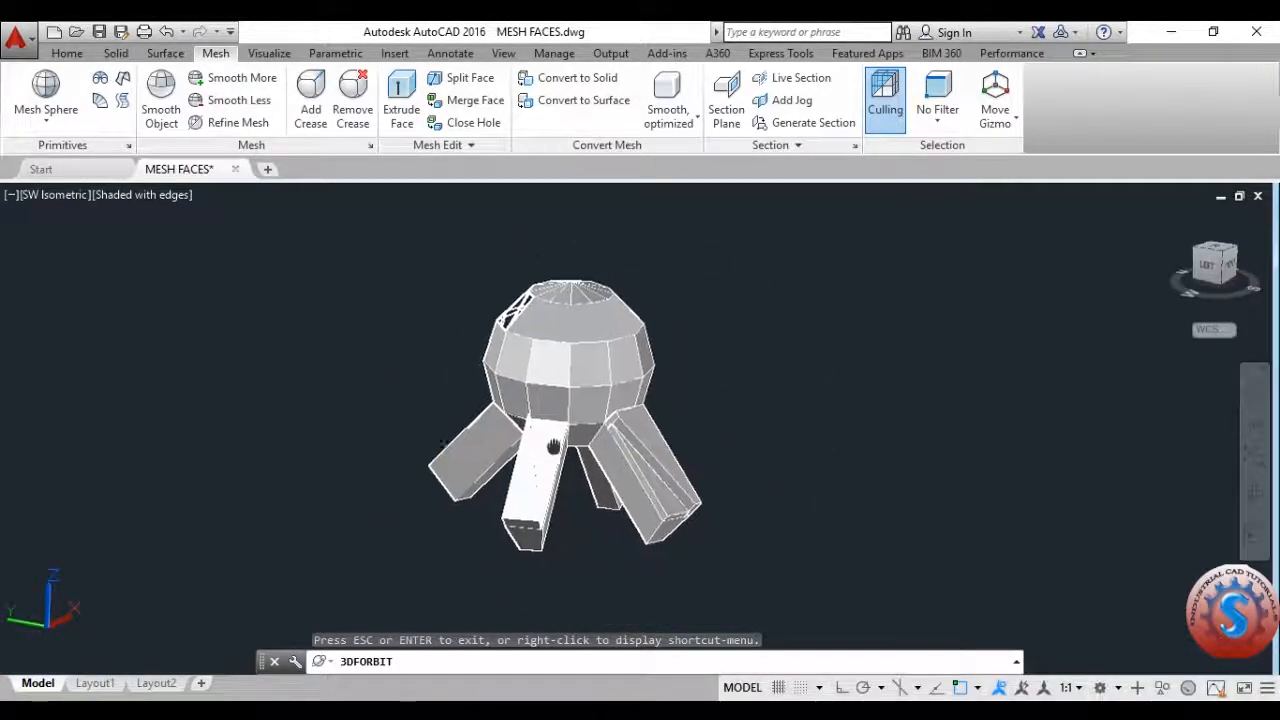
scroll(600, 416, "up", 1)
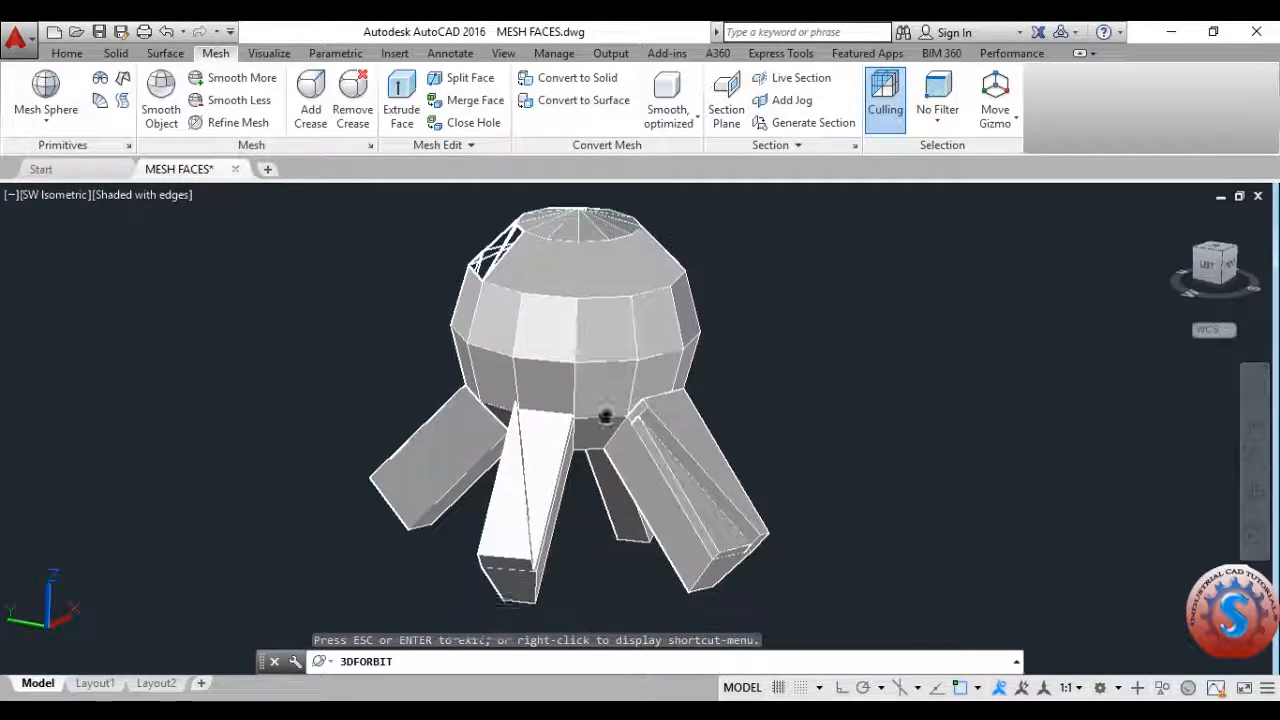
scroll(600, 414, "up", 1)
scroll(600, 414, "down", 2)
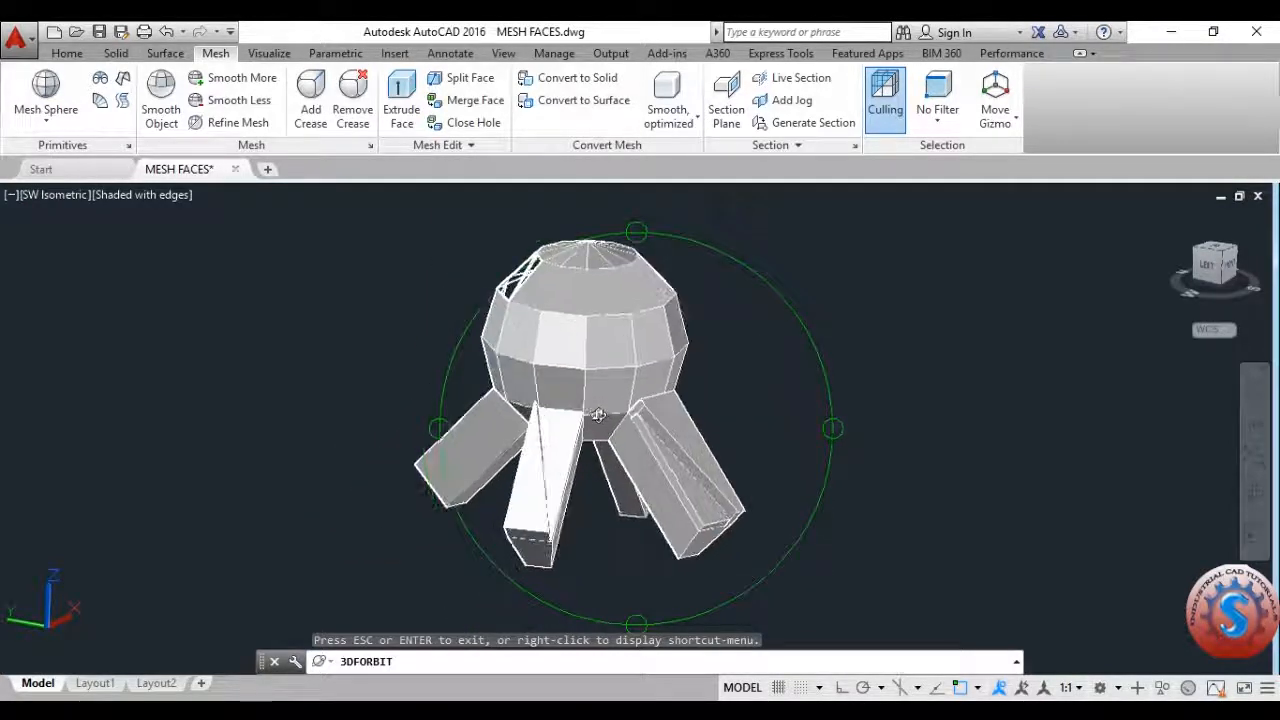
scroll(598, 415, "up", 3)
scroll(598, 415, "down", 1)
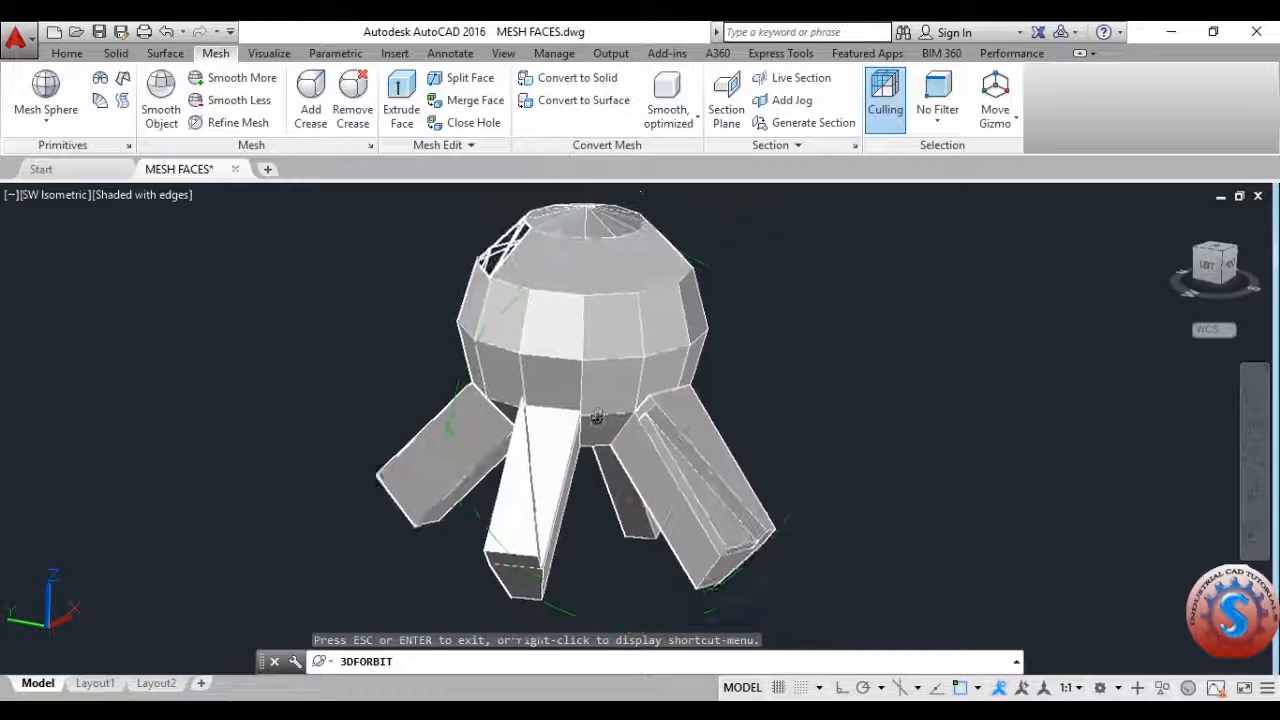
middle_click_drag(598, 415, 590, 421)
scroll(590, 421, "down", 2)
scroll(590, 421, "down", 2)
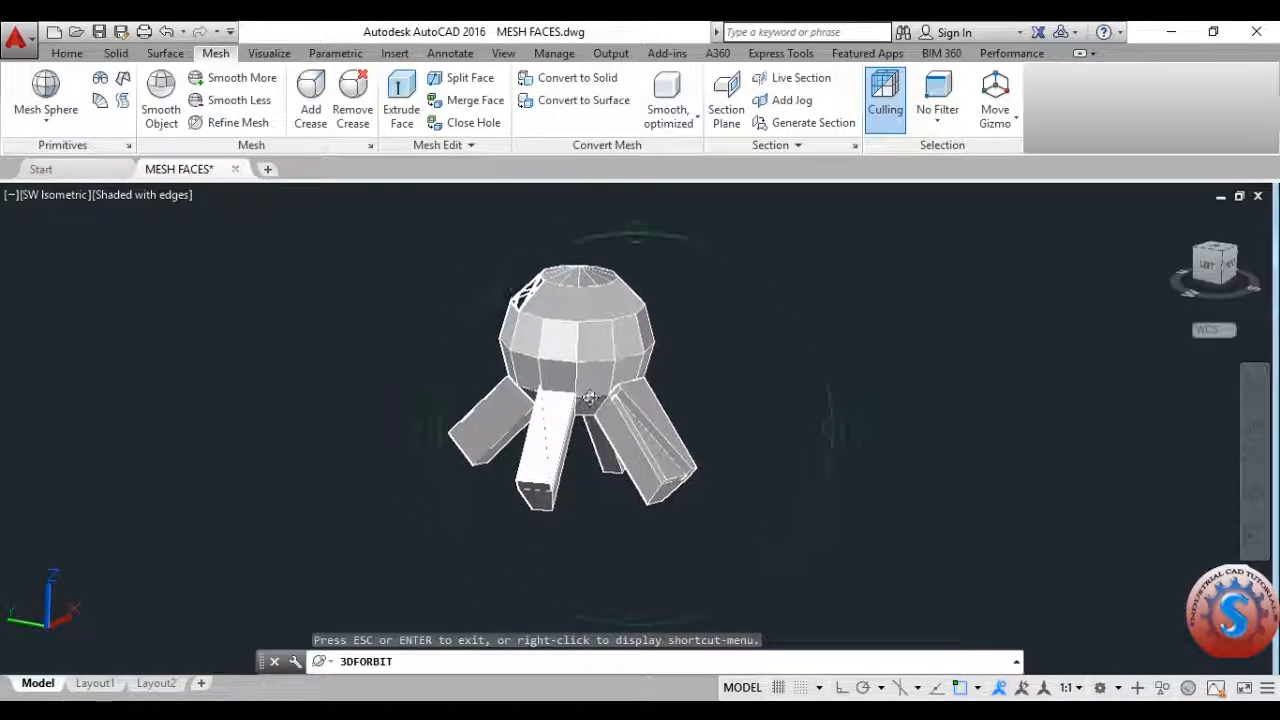
key("Escape")
scroll(594, 378, "up", 3)
scroll(594, 380, "down", 4)
mouse_move(594, 380)
middle_mouse_down()
mouse_move(646, 394)
mouse_move(600, 376)
middle_mouse_up()
scroll(600, 377, "up", 2)
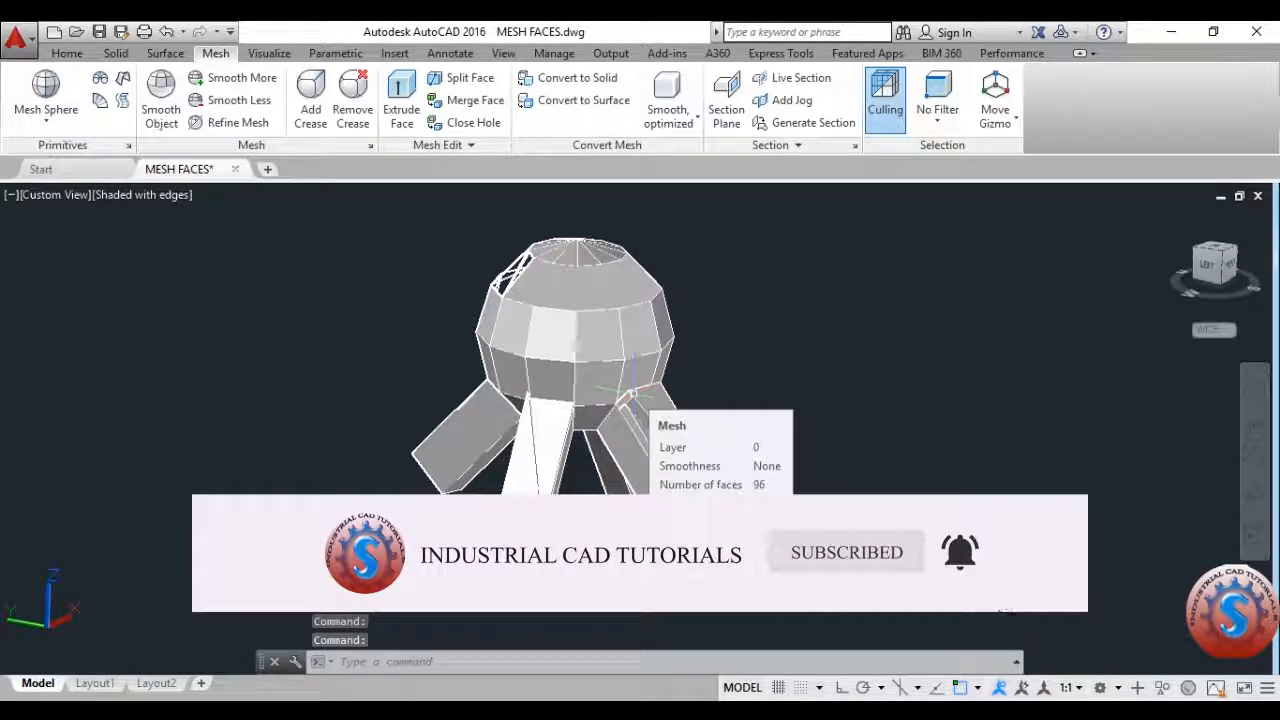
middle_click_drag(632, 393, 635, 400)
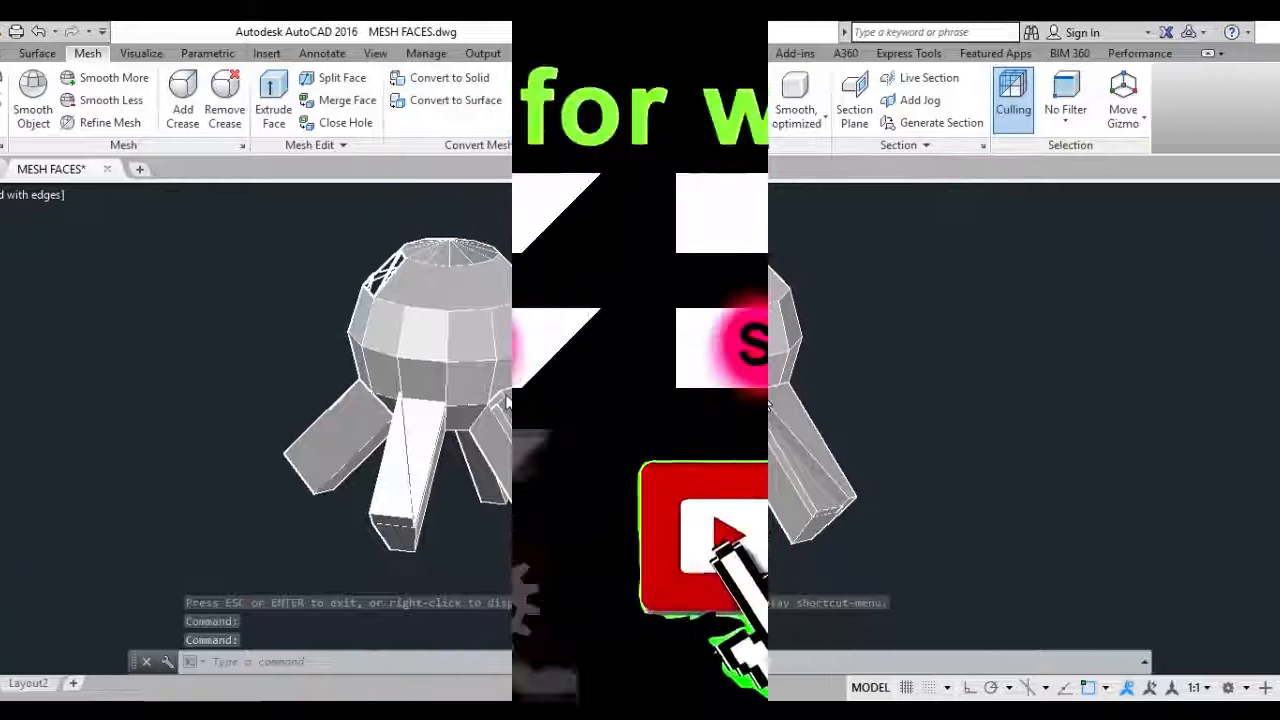